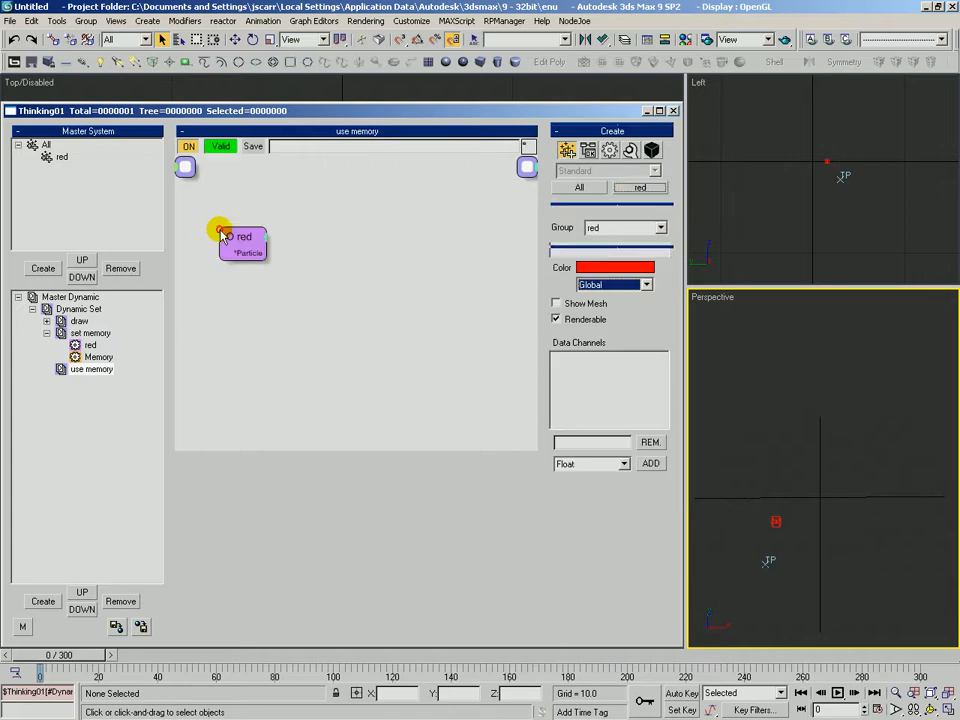
Create a new particle group in the Master System named "trail"
{"action": "left_click", "coordinate": [46, 270]}
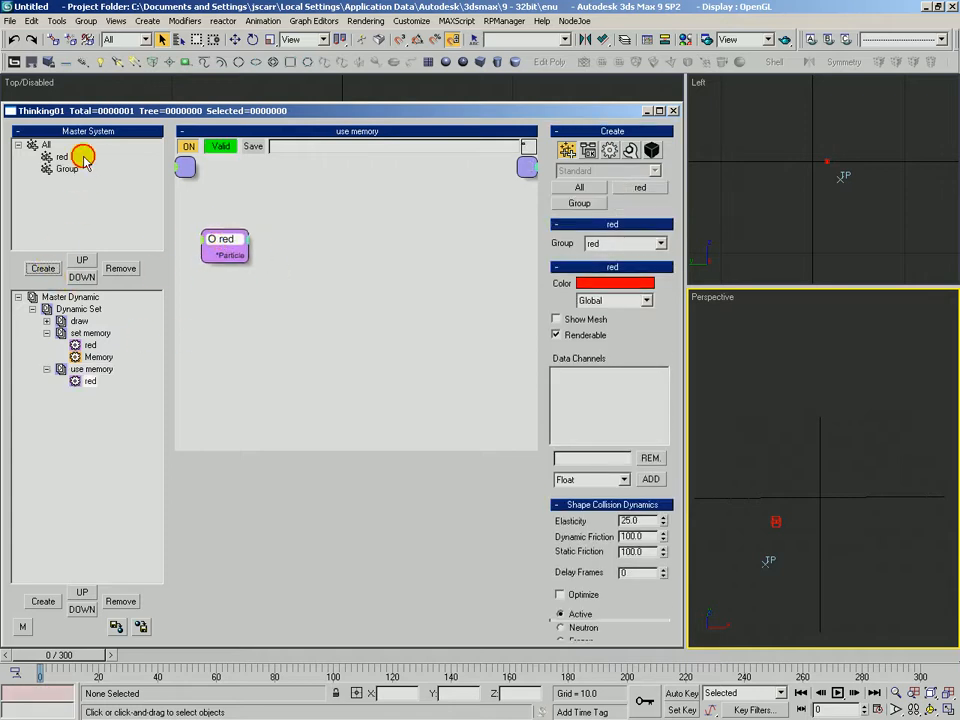
{"action": "left_click", "coordinate": [70, 169]}
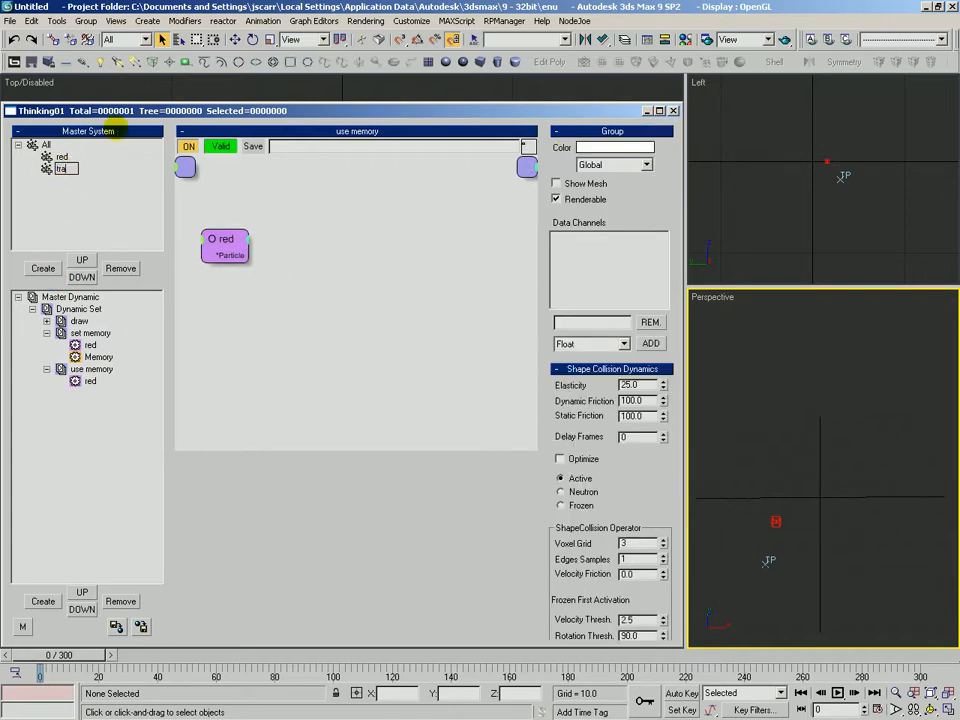
{"action": "left_click", "coordinate": [601, 148]}
Add a Memory operator to the use memory dynamic set and wire the red group's particle output into it
{"action": "left_click_drag", "start_coordinate": [409, 191], "coordinate": [500, 117]}
{"action": "left_click_drag", "start_coordinate": [530, 280], "coordinate": [529, 244]}
{"action": "left_click_drag", "start_coordinate": [458, 162], "coordinate": [429, 176]}
{"action": "left_click", "coordinate": [552, 84]}
{"action": "left_click_drag", "start_coordinate": [287, 210], "coordinate": [243, 243]}
{"action": "left_click", "coordinate": [608, 152]}
{"action": "left_click_drag", "start_coordinate": [580, 234], "coordinate": [285, 254]}
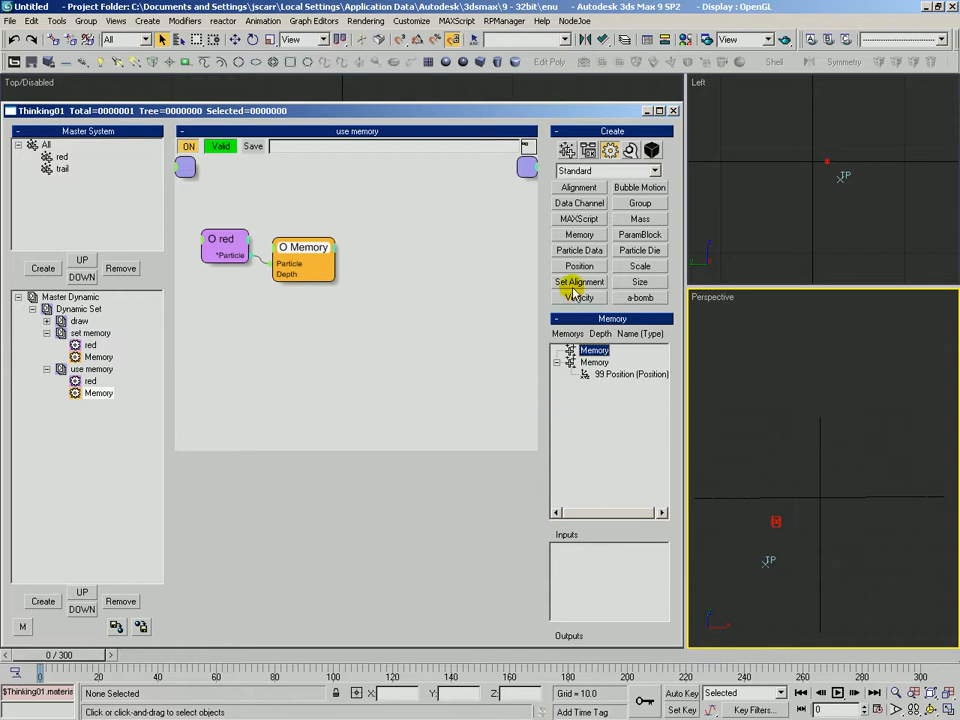
Expose the Memory operator's 99 Position channel as an output of the node
{"action": "left_click_drag", "start_coordinate": [545, 395], "coordinate": [572, 243]}
{"action": "left_click_drag", "start_coordinate": [613, 293], "coordinate": [618, 580]}
{"action": "left_click_drag", "start_coordinate": [300, 242], "coordinate": [310, 243]}
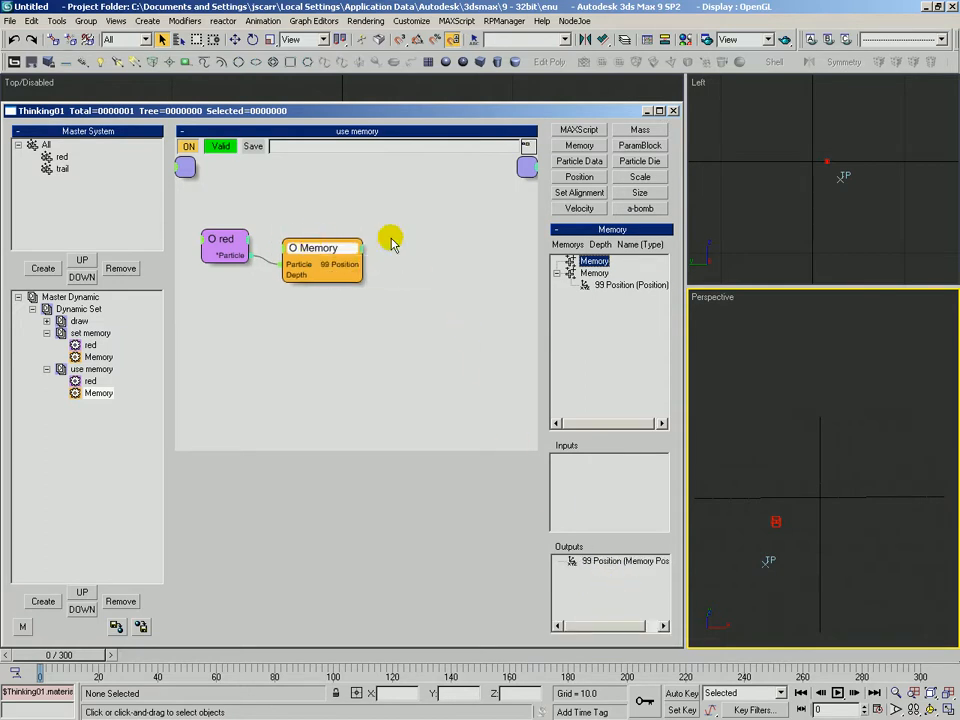
Add a Position Born generator operator to the use memory graph
{"action": "left_click_drag", "start_coordinate": [545, 236], "coordinate": [549, 325]}
{"action": "left_click", "coordinate": [611, 171]}
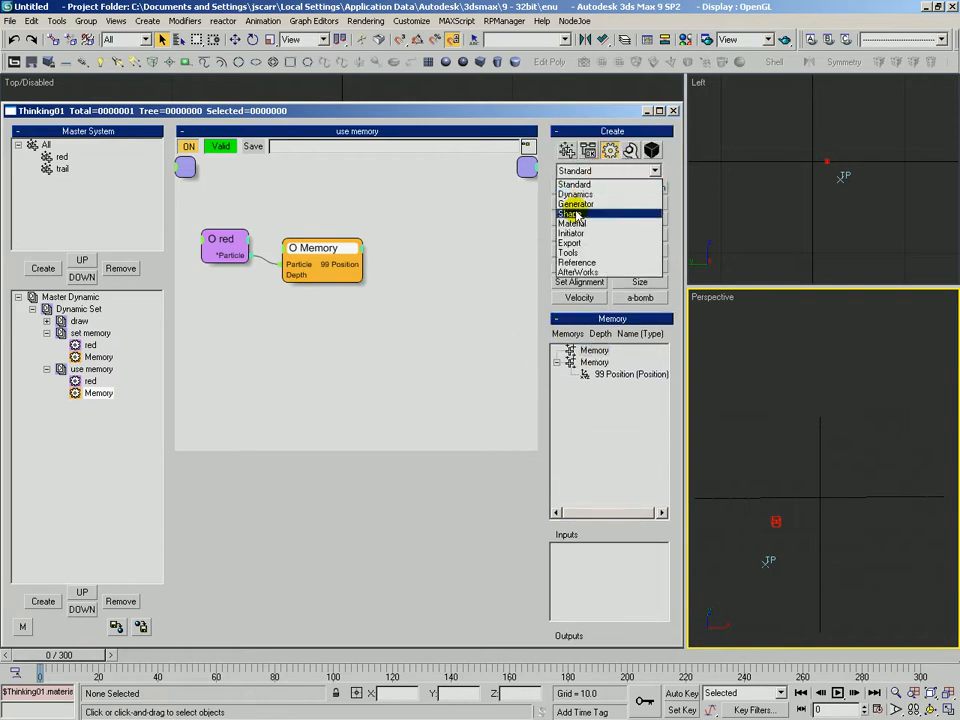
{"action": "left_click", "coordinate": [578, 204]}
{"action": "left_click", "coordinate": [579, 218]}
{"action": "left_click", "coordinate": [413, 270]}
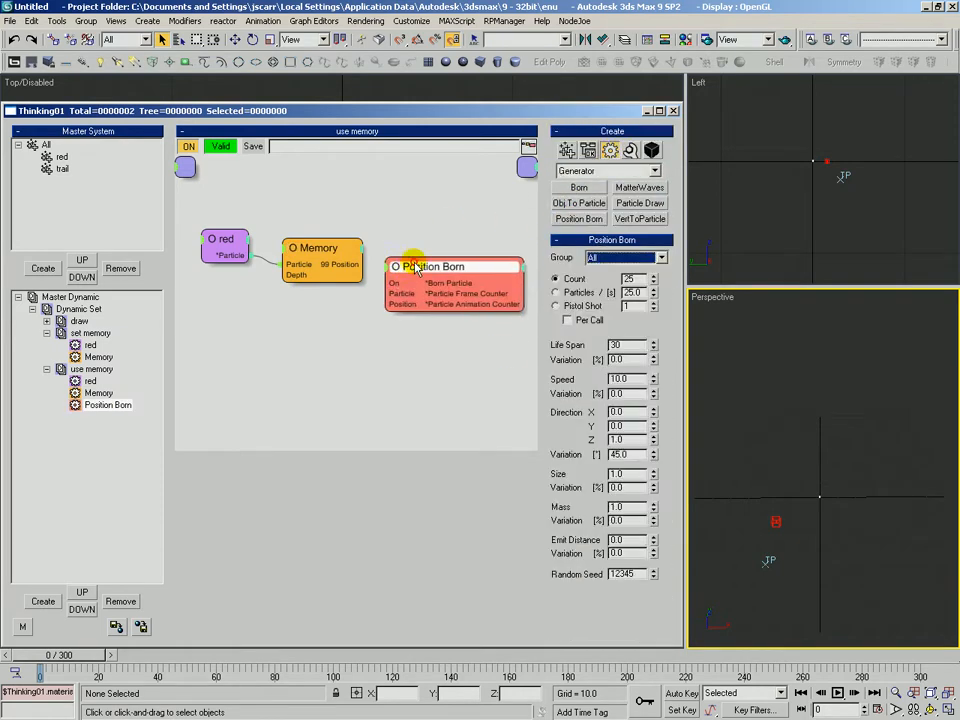
Set Position Born to the trail group, Pistol Shot with Per Call, and a life span of 300
{"action": "left_click", "coordinate": [655, 257]}
{"action": "left_click", "coordinate": [612, 284]}
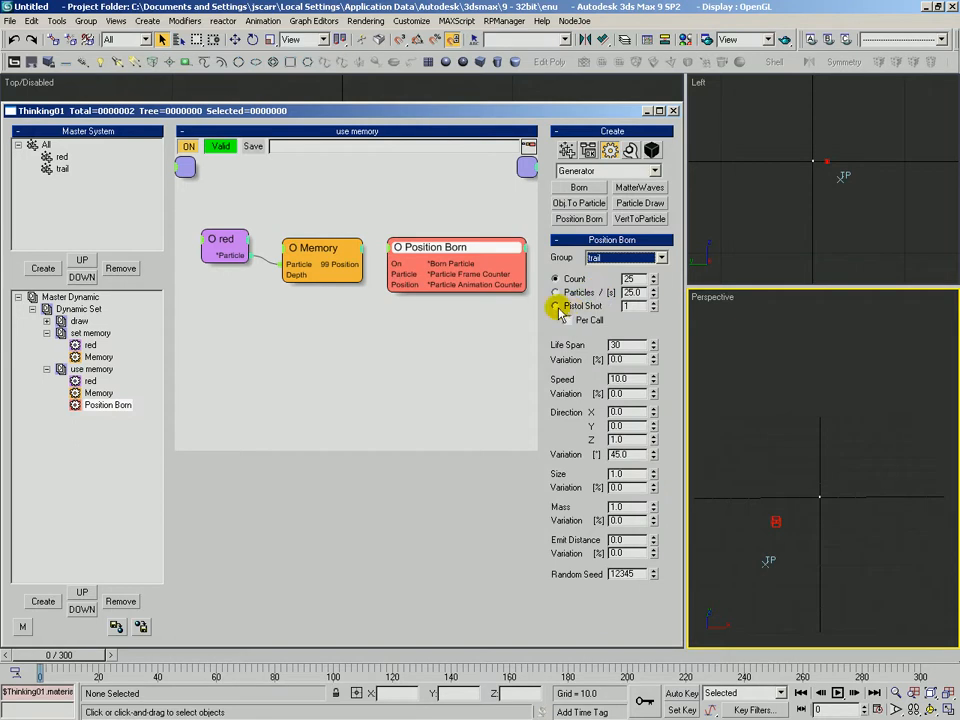
{"action": "left_click", "coordinate": [562, 308]}
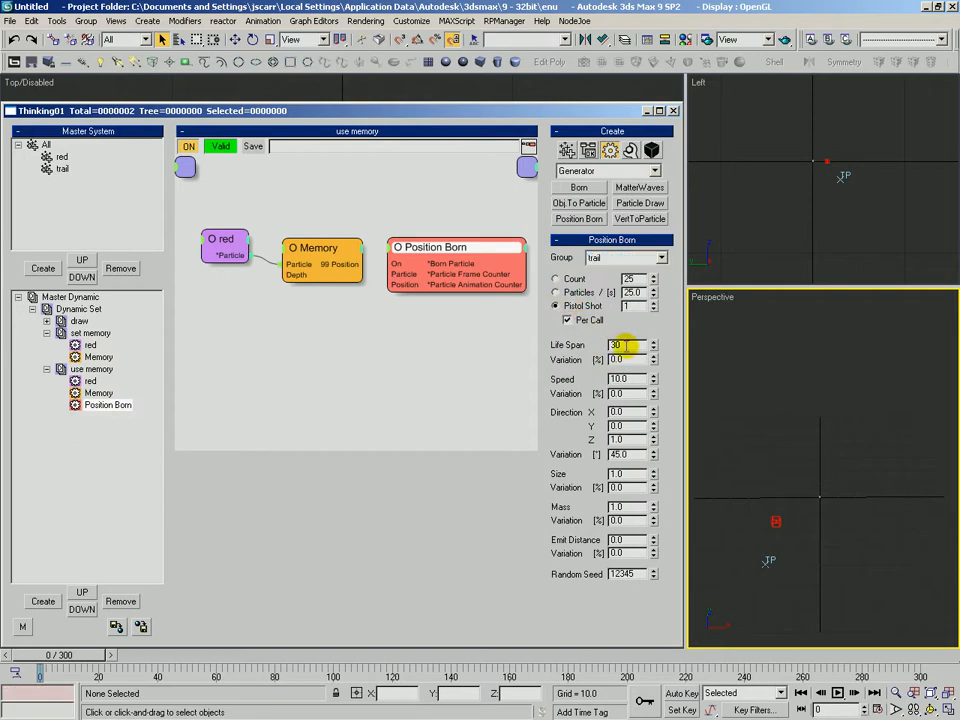
{"action": "left_click_drag", "start_coordinate": [623, 345], "coordinate": [410, 260]}
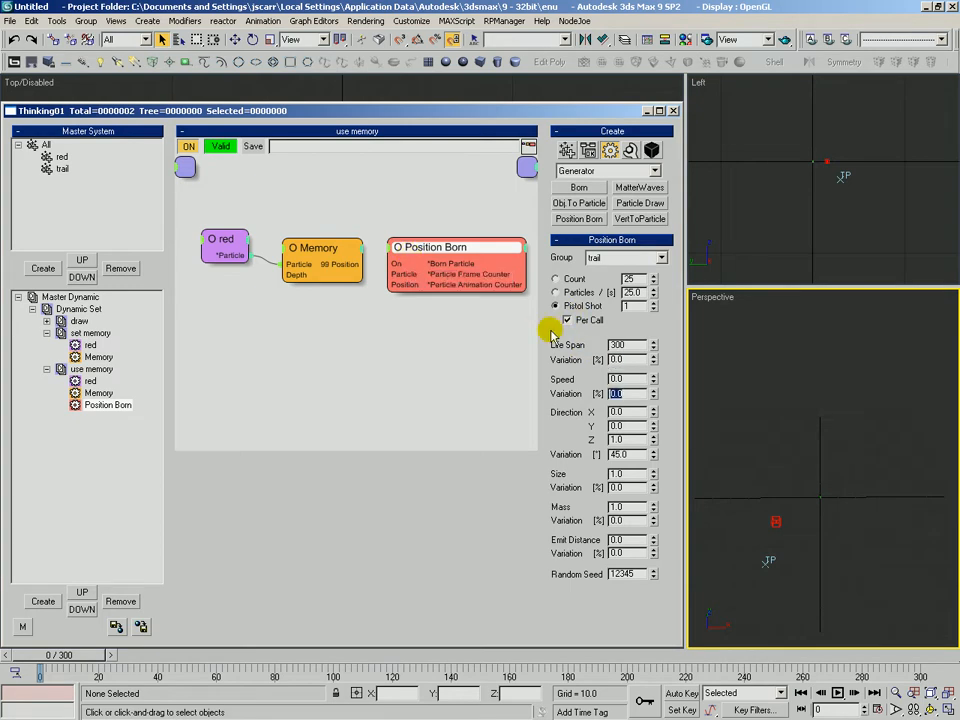
Wire Memory's 99 Position output into Position Born's Position input and set direction X to 1 with 0 variation
{"action": "left_click_drag", "start_coordinate": [322, 253], "coordinate": [418, 238]}
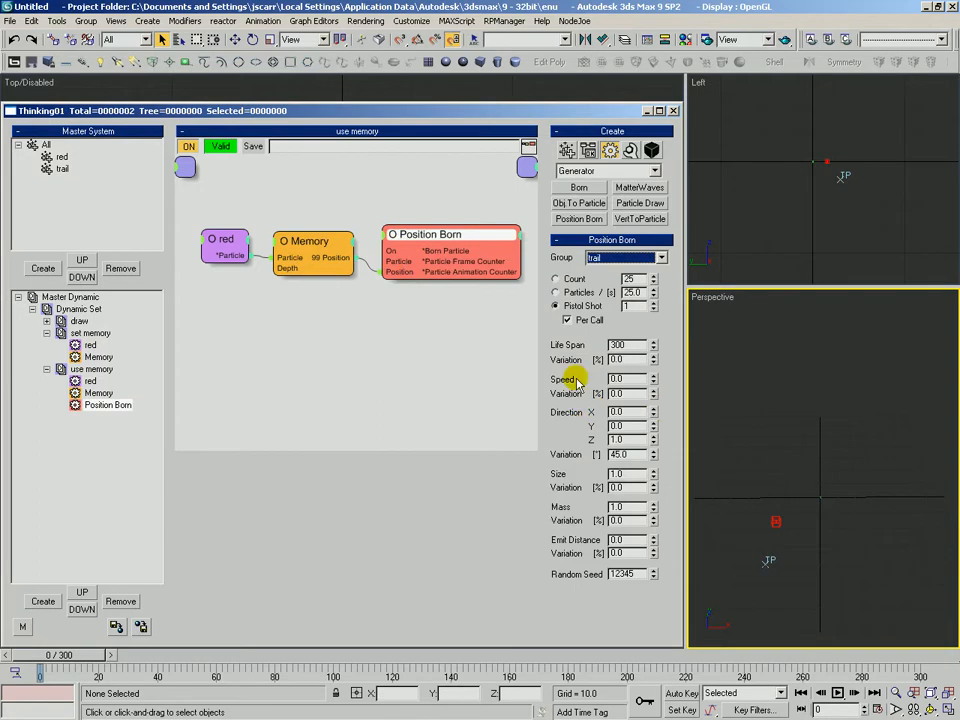
{"action": "left_click", "coordinate": [619, 411]}
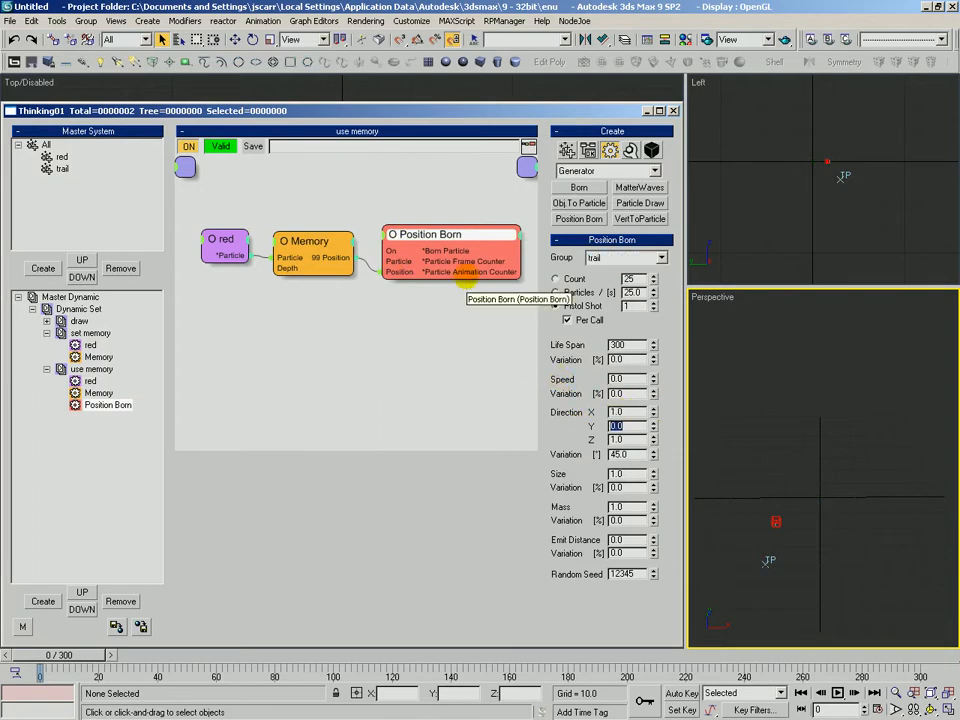
{"action": "type", "text": "0"}
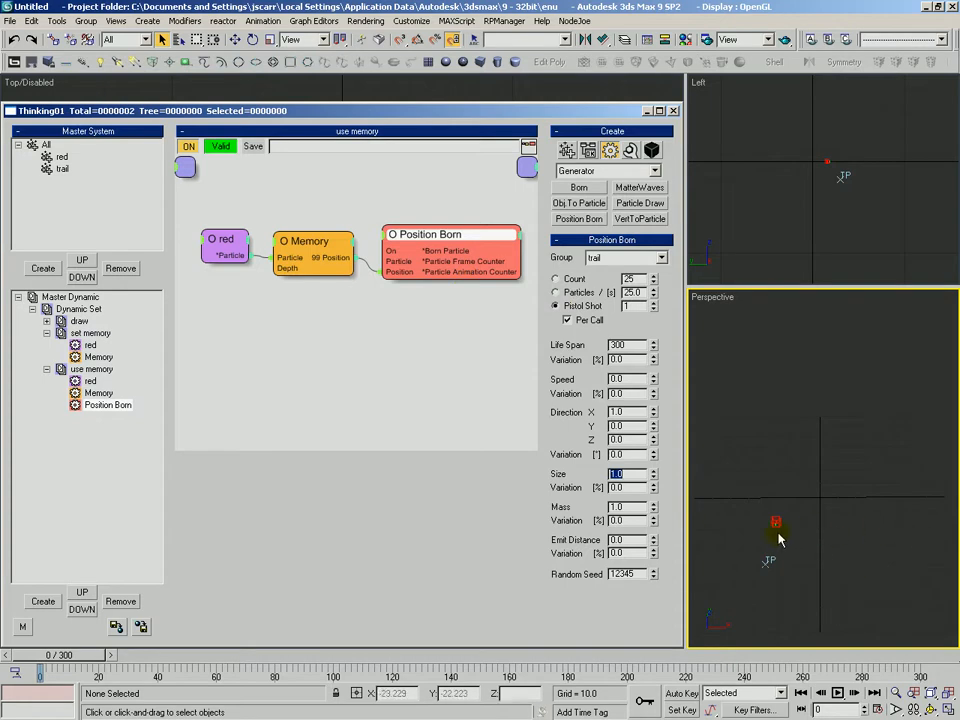
Set Position Born's speed to 20
{"action": "left_click", "coordinate": [579, 377]}
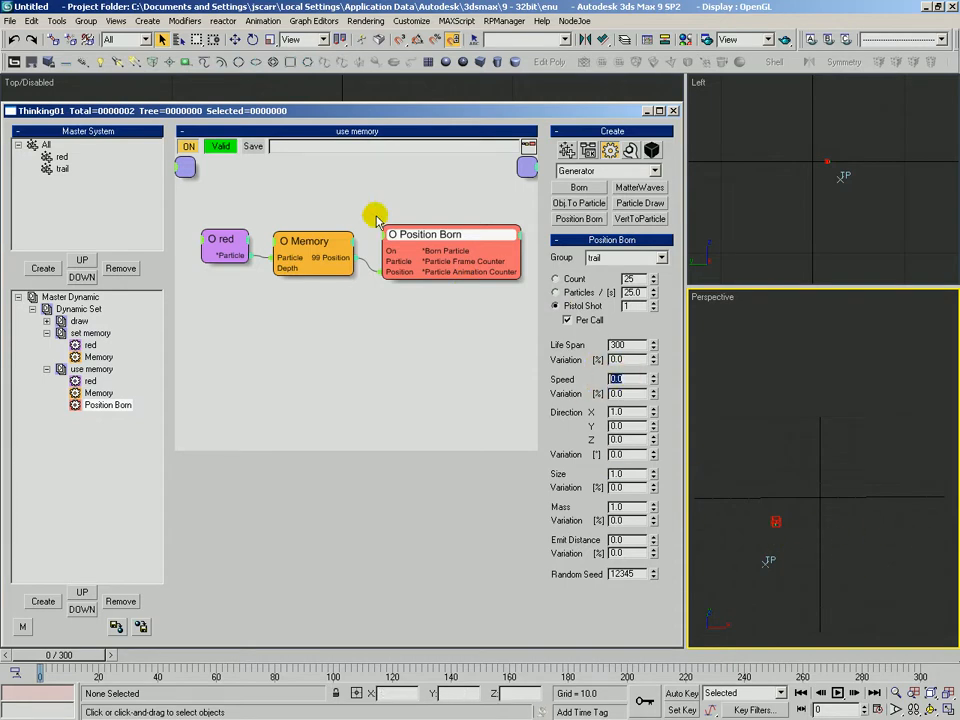
{"action": "left_click", "coordinate": [780, 421]}
{"action": "mouse_move", "coordinate": [808, 440]}
{"action": "middle_mouse_down"}
{"action": "mouse_move", "coordinate": [793, 429]}
{"action": "mouse_move", "coordinate": [793, 473]}
{"action": "mouse_move", "coordinate": [795, 454]}
{"action": "mouse_move", "coordinate": [806, 454]}
{"action": "mouse_move", "coordinate": [799, 450]}
{"action": "middle_mouse_up"}
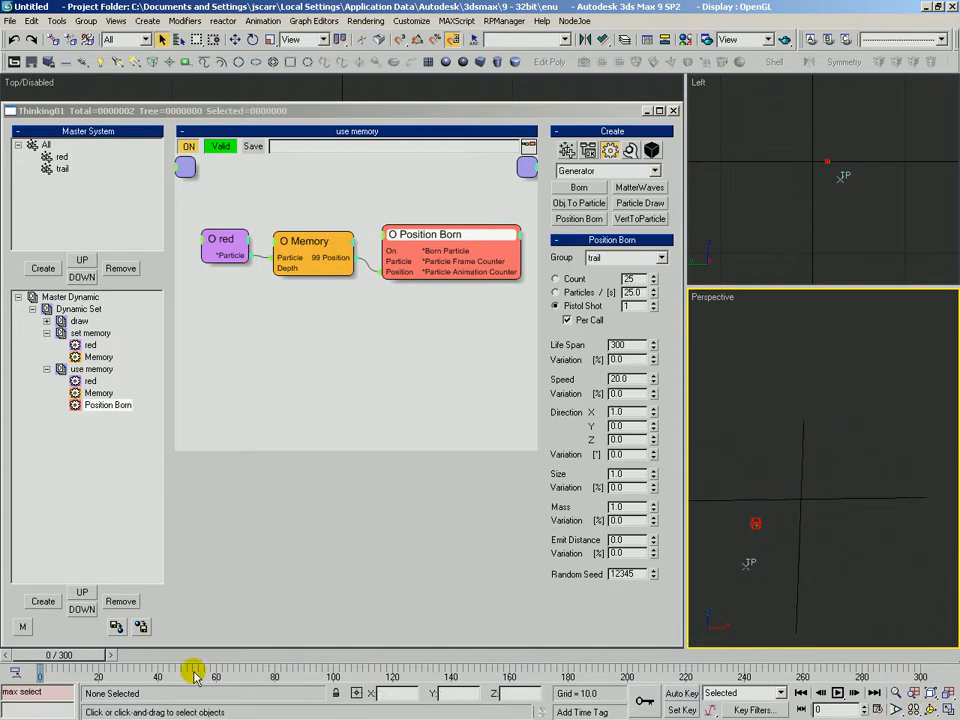
Scrub the timeline and adjust the perspective view to preview the particle trail
{"action": "left_click_drag", "start_coordinate": [72, 656], "coordinate": [30, 655]}
{"action": "key", "text": "alt+z"}
{"action": "left_click_drag", "start_coordinate": [759, 523], "coordinate": [783, 513]}
{"action": "key", "text": "ctrl+p"}
{"action": "key", "text": "alt+z"}
{"action": "left_click_drag", "start_coordinate": [724, 542], "coordinate": [724, 551]}
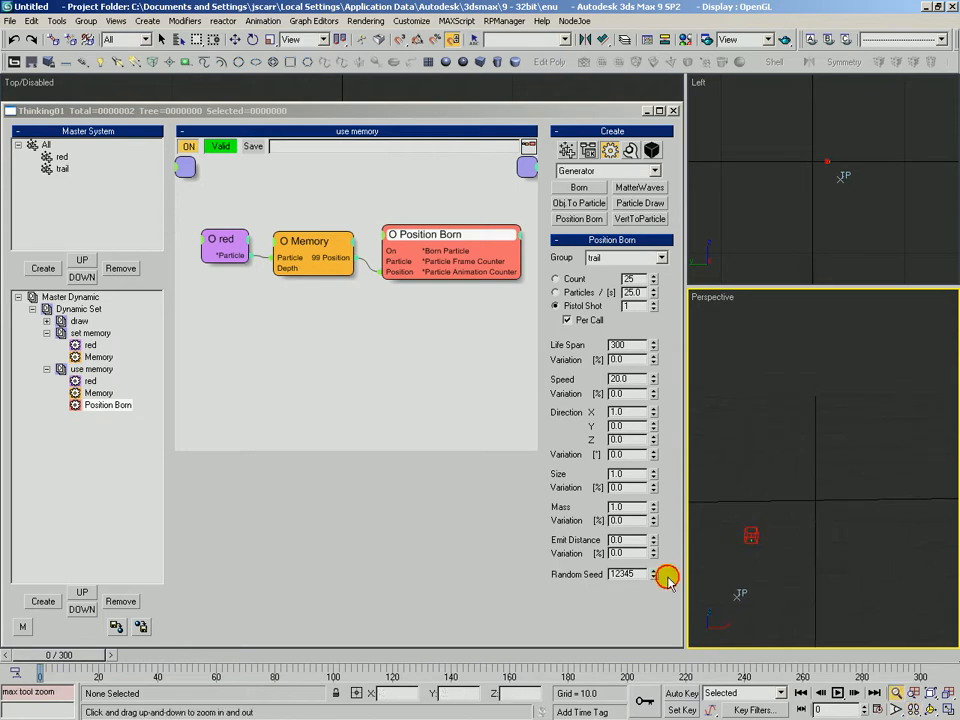
{"action": "left_click_drag", "start_coordinate": [80, 657], "coordinate": [184, 670]}
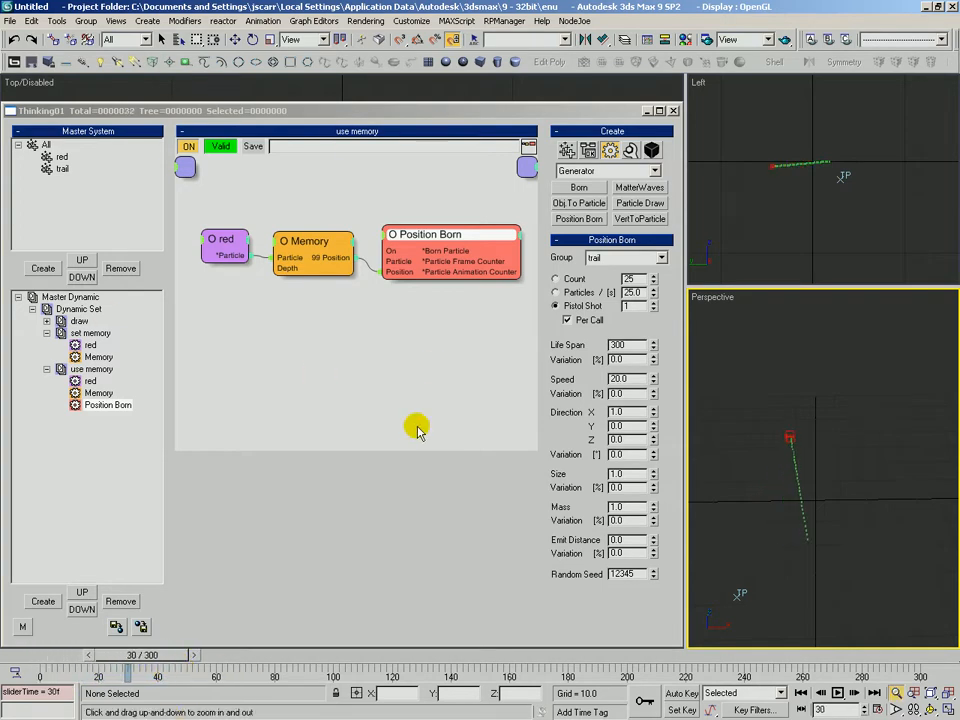
Rearrange the red and Memory nodes in the use memory graph and return to frame 0
{"action": "left_click_drag", "start_coordinate": [234, 239], "coordinate": [218, 240]}
{"action": "left_click_drag", "start_coordinate": [313, 242], "coordinate": [306, 253]}
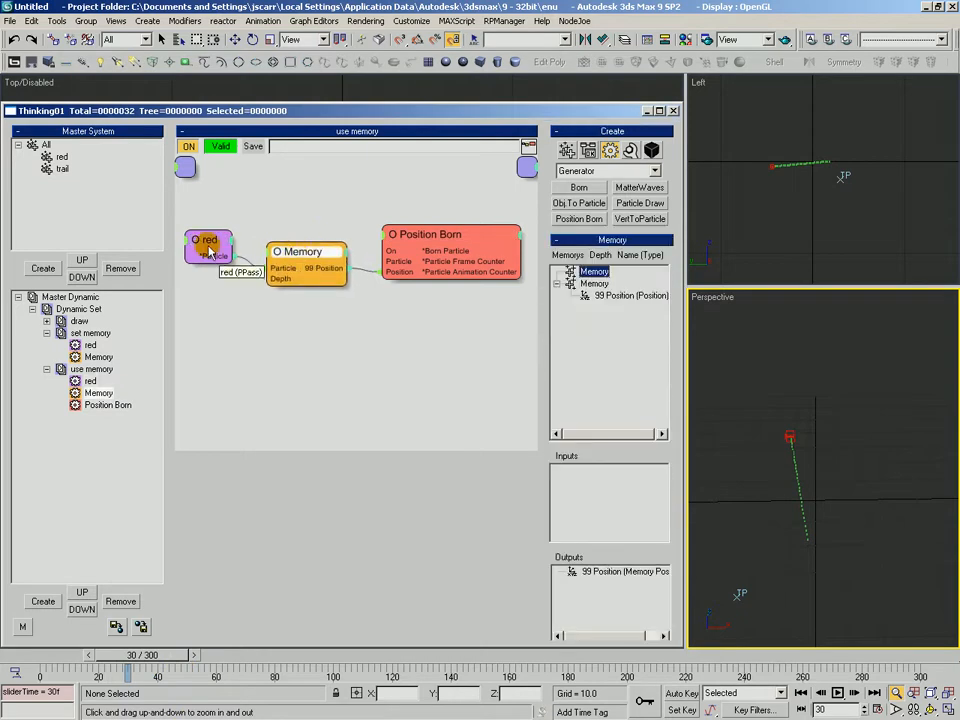
{"action": "left_click_drag", "start_coordinate": [222, 256], "coordinate": [230, 250]}
{"action": "left_click_drag", "start_coordinate": [145, 657], "coordinate": [40, 660]}
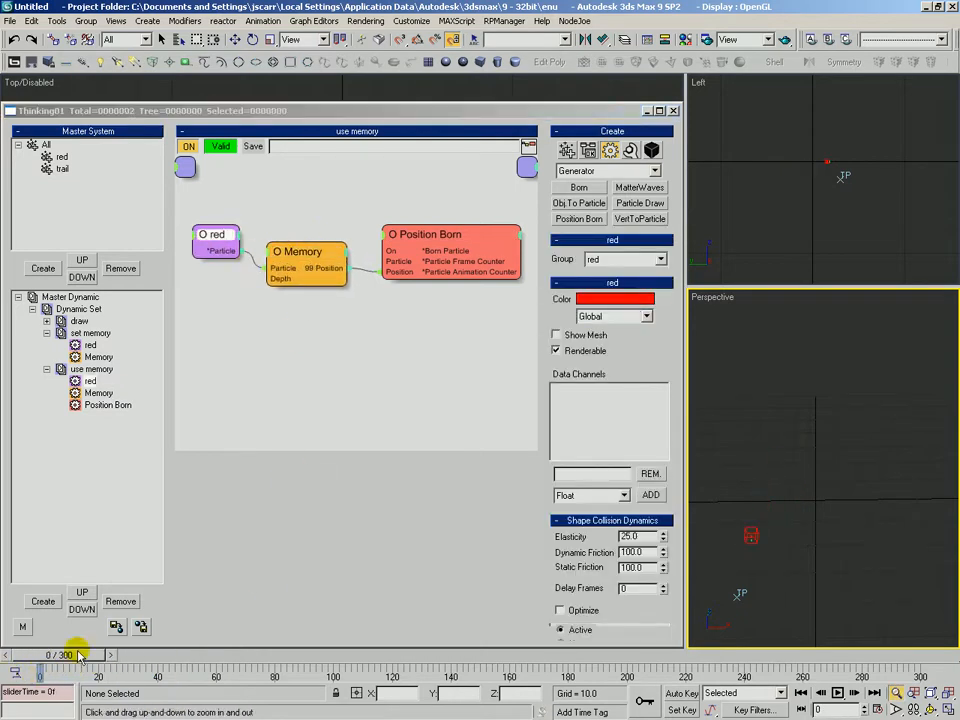
Inspect the Memory operator's stored channels and its connections in the use memory graph
{"action": "left_click", "coordinate": [266, 429]}
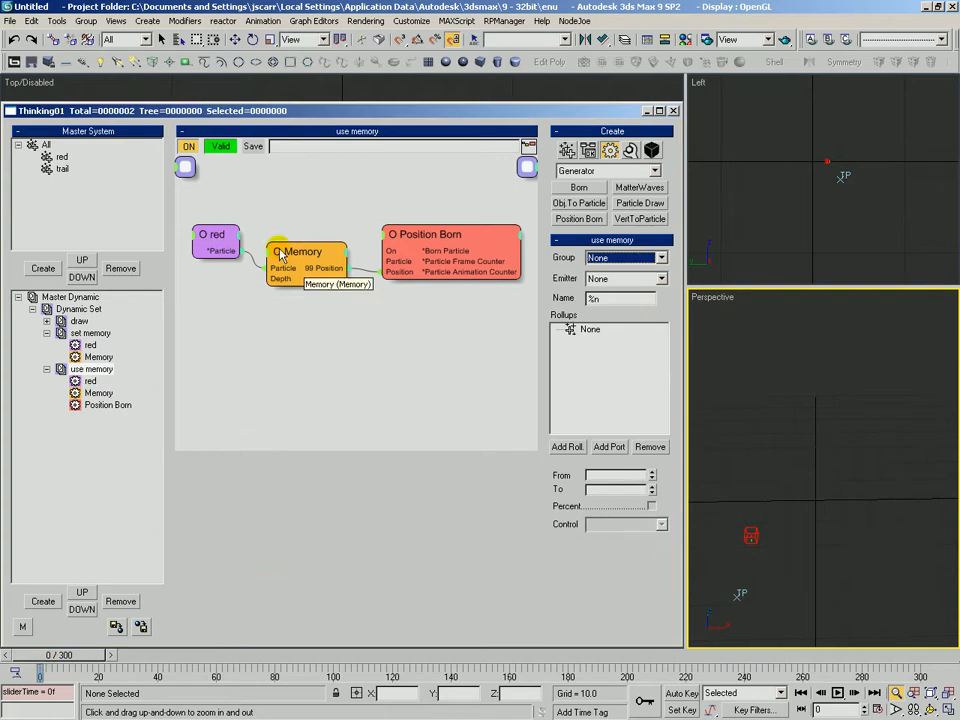
{"action": "left_click", "coordinate": [208, 236]}
{"action": "left_click", "coordinate": [306, 256]}
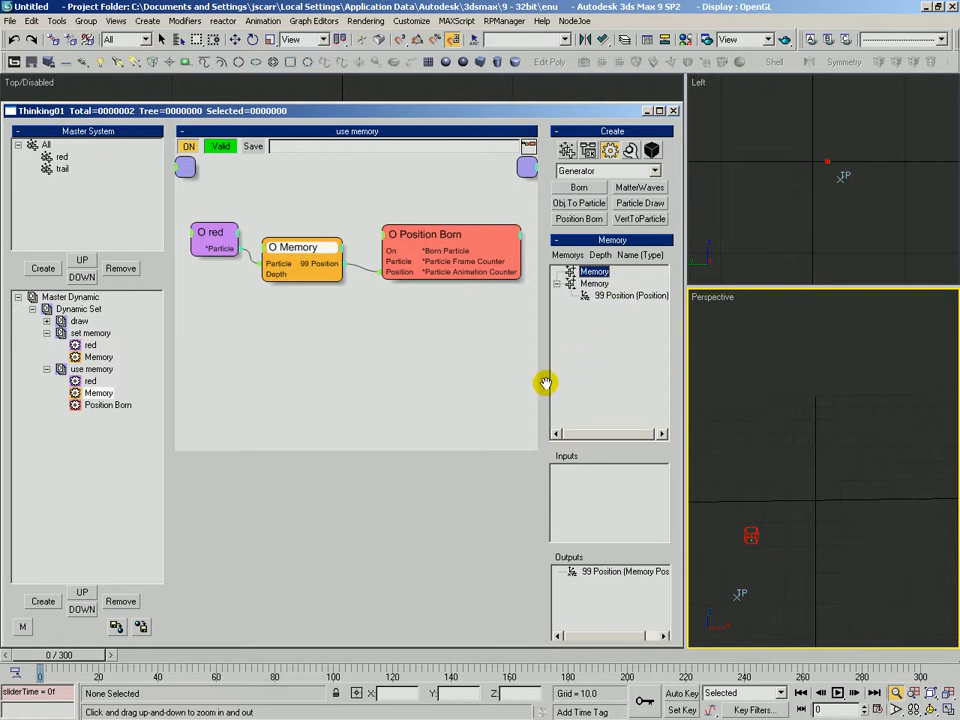
{"action": "left_click_drag", "start_coordinate": [548, 385], "coordinate": [538, 332]}
{"action": "left_click_drag", "start_coordinate": [299, 252], "coordinate": [302, 250]}
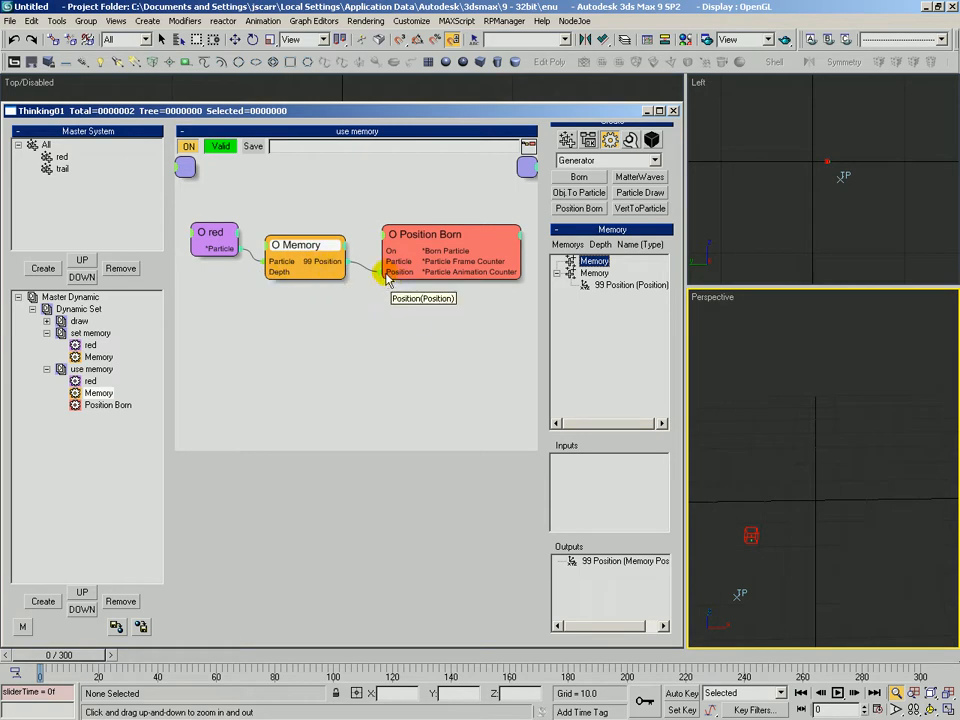
{"action": "left_click", "coordinate": [315, 264]}
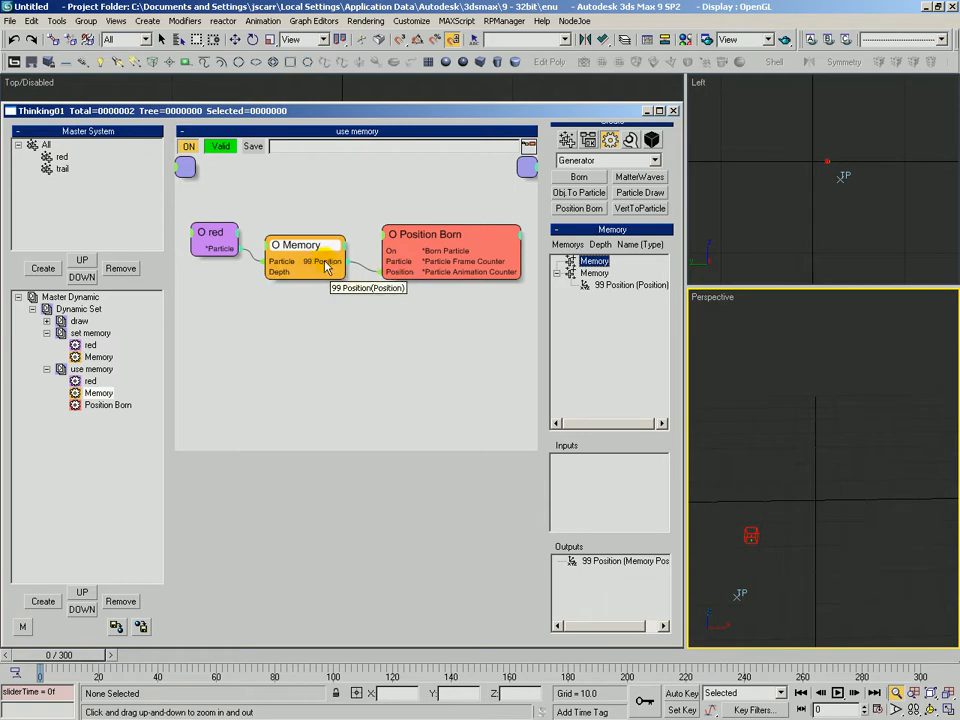
{"action": "left_click", "coordinate": [610, 286]}
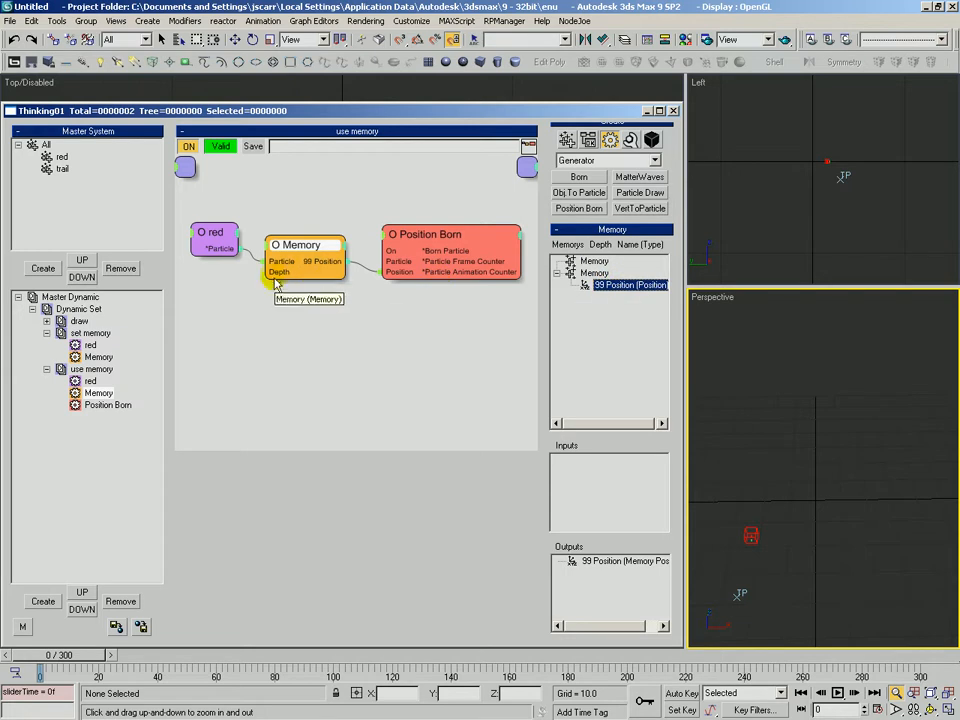
{"action": "left_click_drag", "start_coordinate": [268, 272], "coordinate": [311, 243]}
{"action": "left_click", "coordinate": [312, 246]}
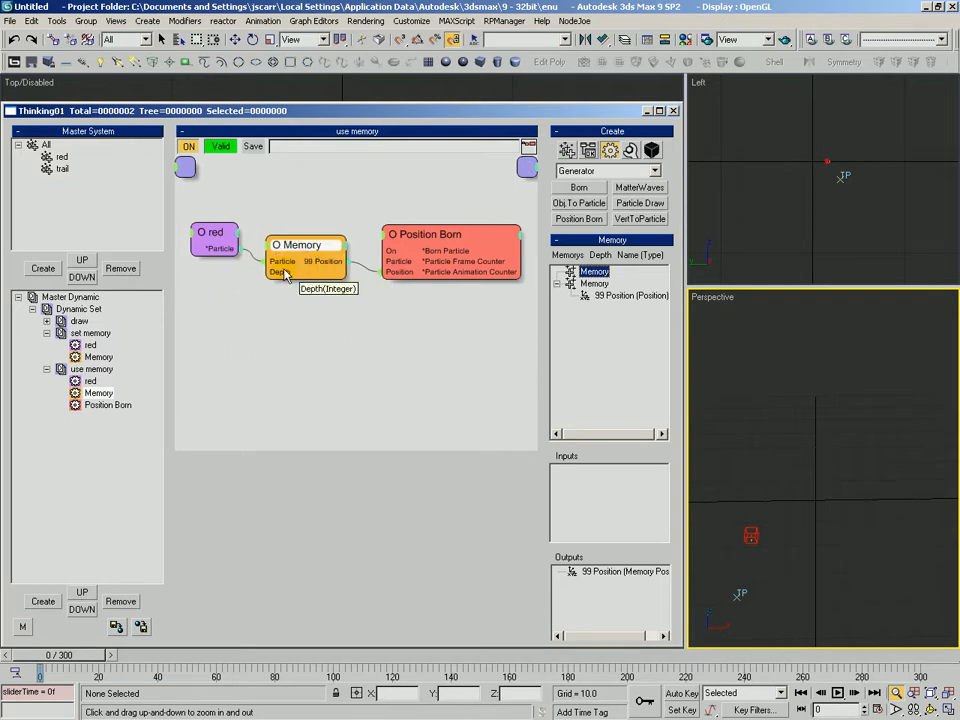
Step through the first frames to examine the trail particles in the perspective view
{"action": "left_click_drag", "start_coordinate": [74, 658], "coordinate": [84, 656]}
{"action": "left_click_drag", "start_coordinate": [749, 530], "coordinate": [778, 503]}
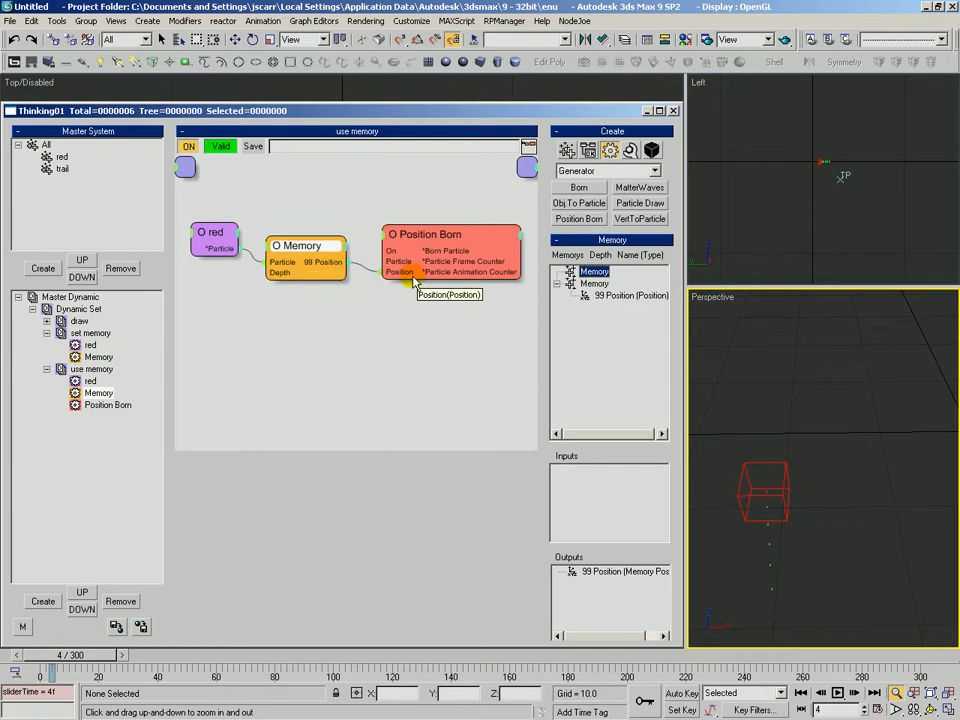
{"action": "left_click_drag", "start_coordinate": [436, 242], "coordinate": [432, 240]}
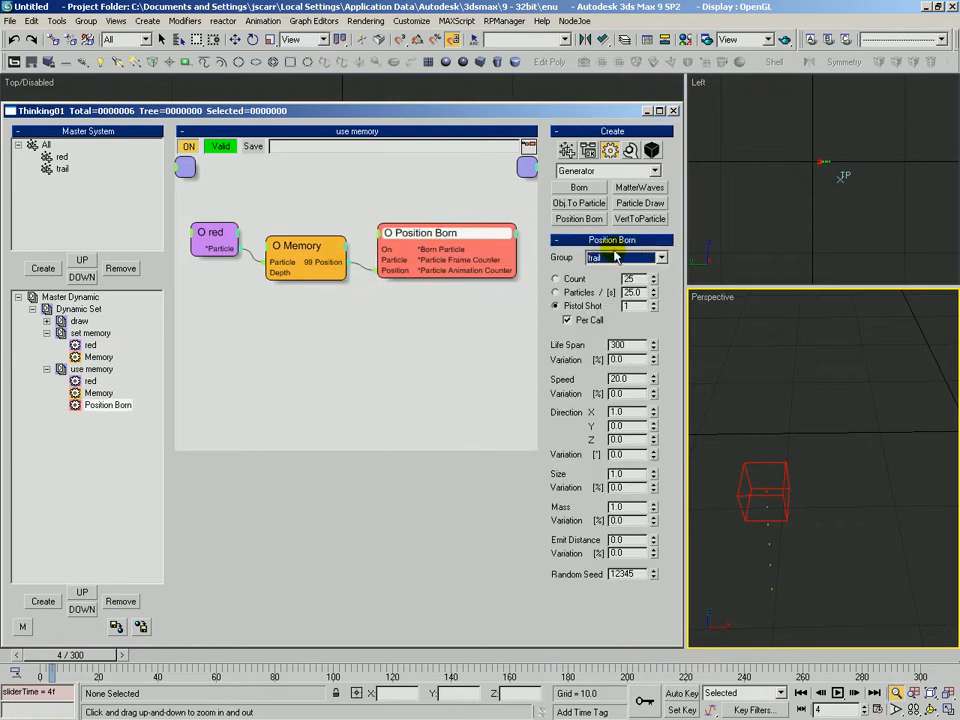
{"action": "left_click_drag", "start_coordinate": [776, 459], "coordinate": [771, 471]}
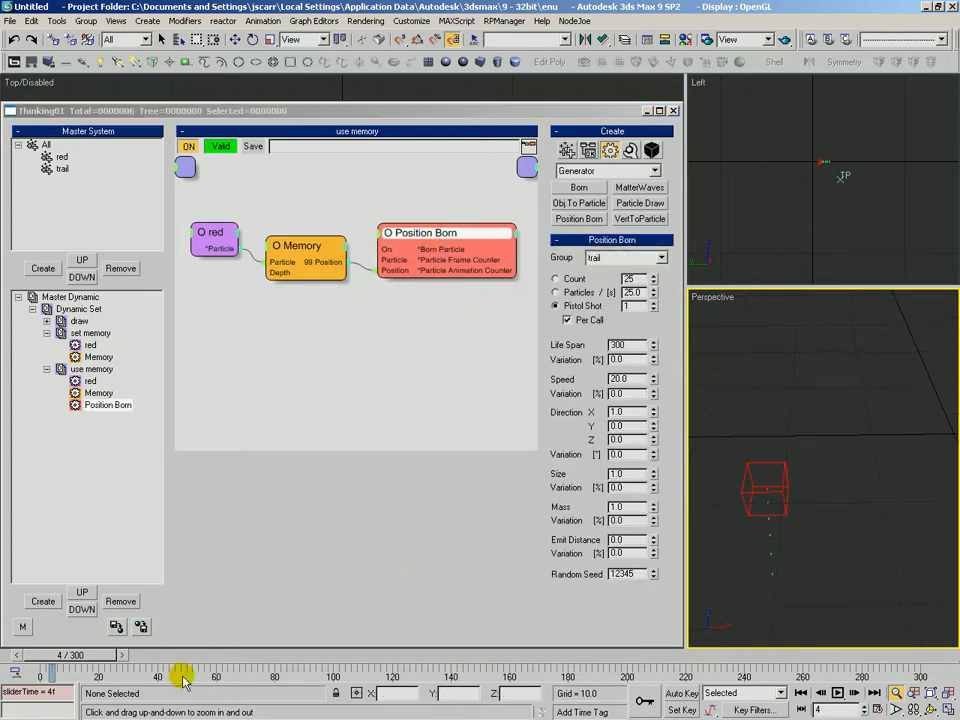
{"action": "left_click", "coordinate": [126, 655]}
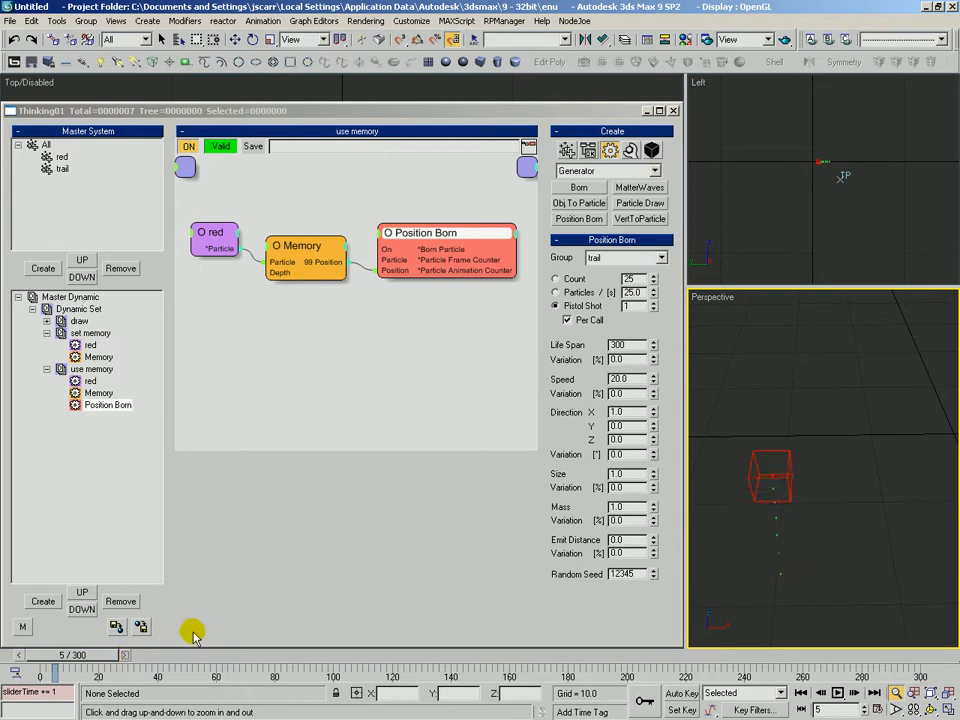
{"action": "right_click", "coordinate": [769, 494]}
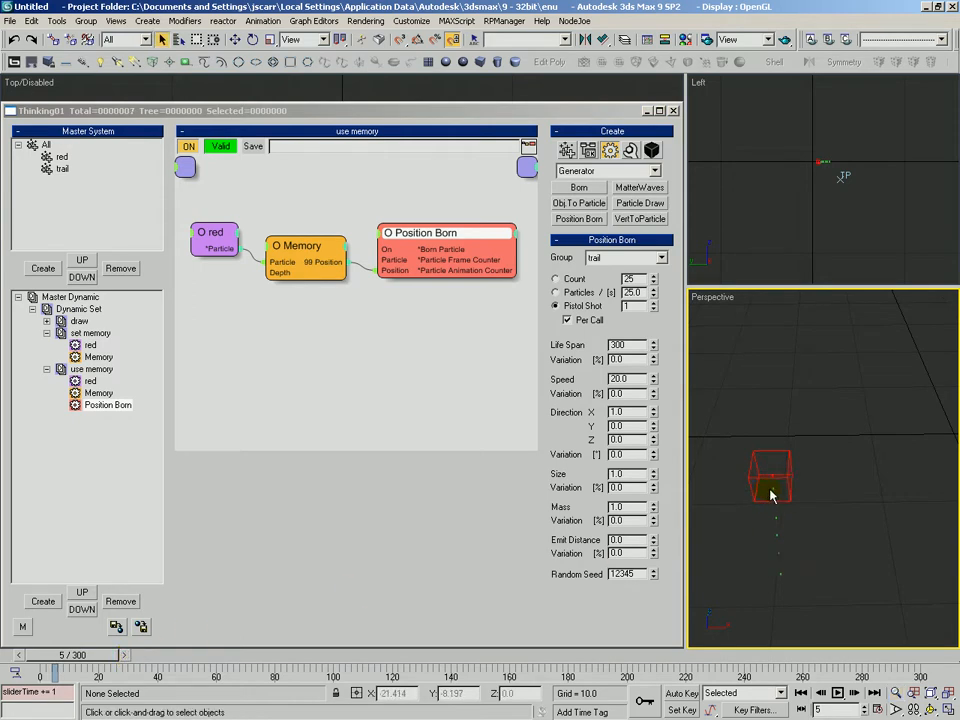
{"action": "left_click", "coordinate": [126, 655]}
{"action": "left_click_drag", "start_coordinate": [75, 655], "coordinate": [39, 656]}
{"action": "key", "text": "alt+z"}
{"action": "left_click_drag", "start_coordinate": [776, 446], "coordinate": [786, 470]}
{"action": "scroll", "coordinate": [786, 470], "scroll_direction": "down", "scroll_amount": 3}
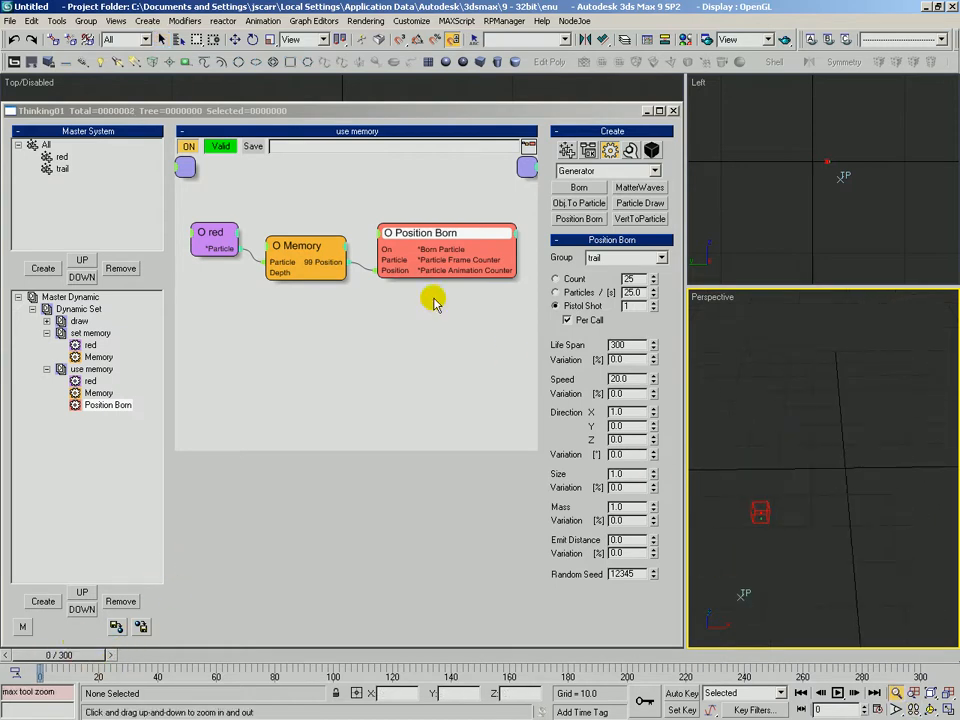
Compare the set memory and use memory dynamic set graphs
{"action": "left_click", "coordinate": [283, 252]}
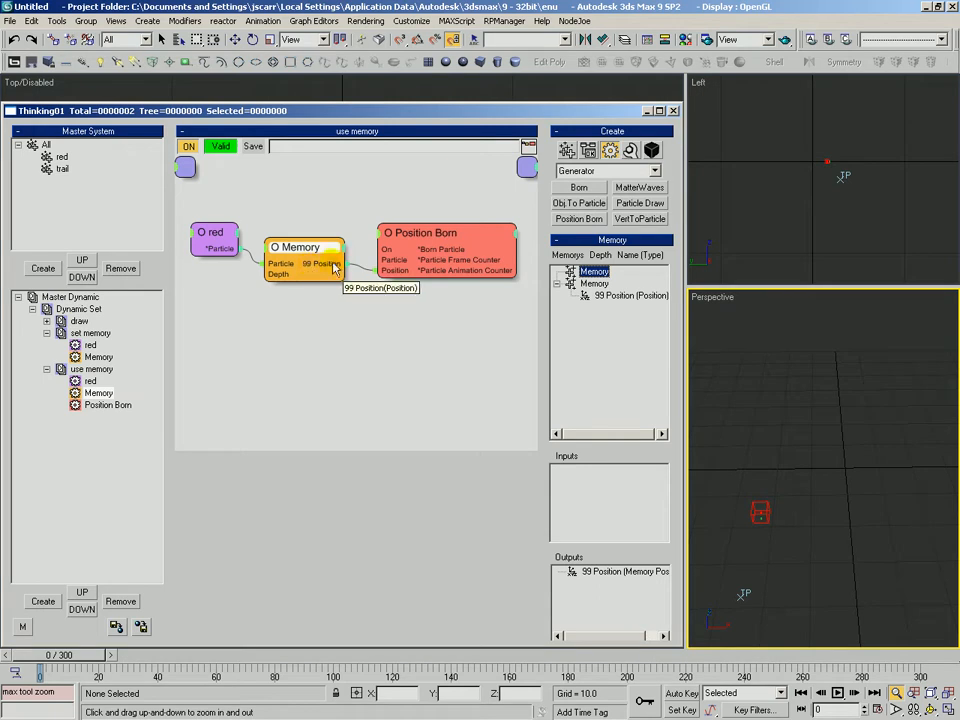
{"action": "left_click", "coordinate": [90, 357]}
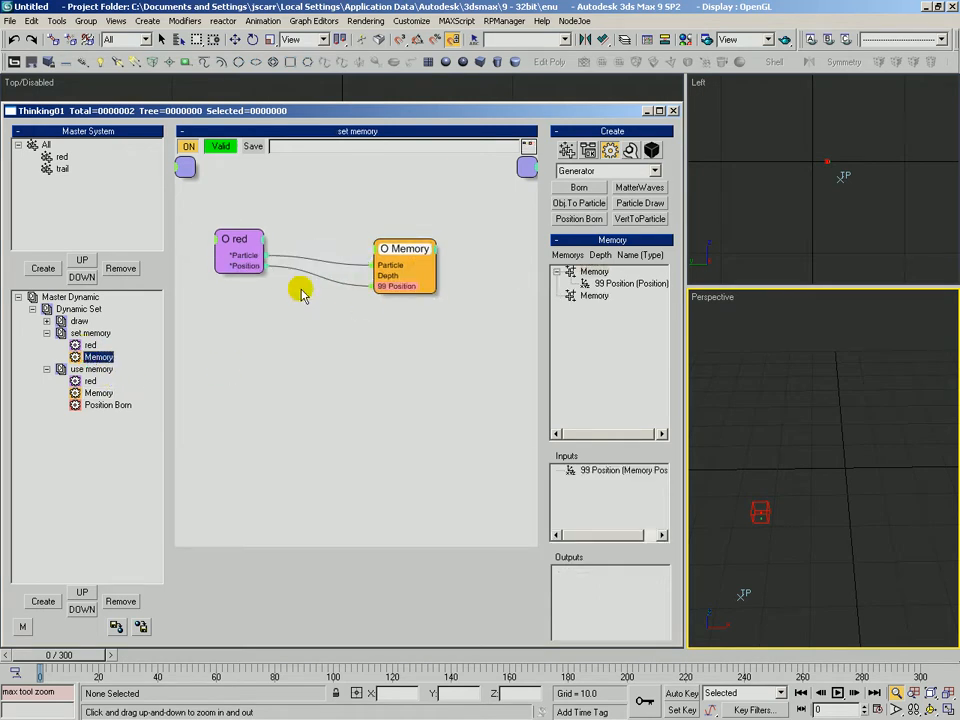
{"action": "middle_click_drag", "start_coordinate": [803, 472], "coordinate": [780, 502]}
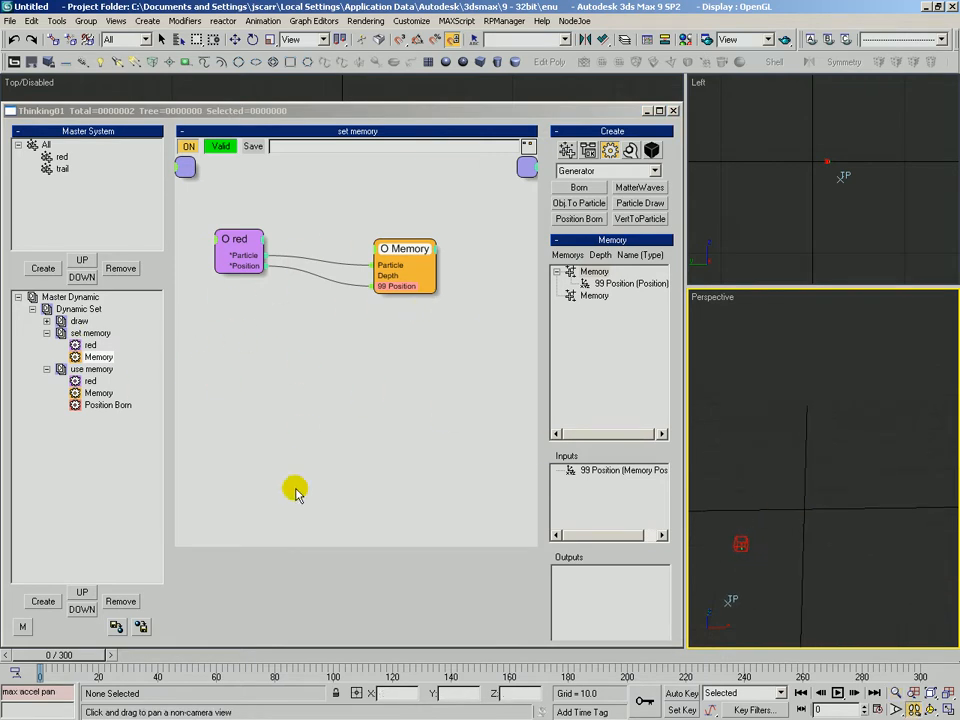
{"action": "left_click", "coordinate": [91, 369]}
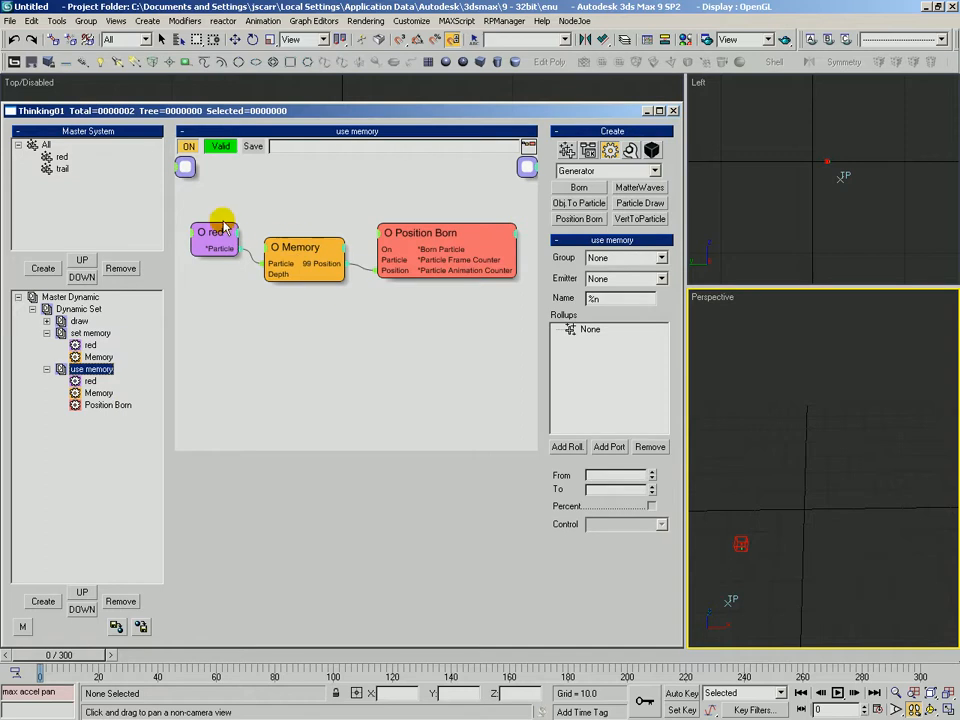
Rearrange the use memory graph, moving Position Born below the Memory operator
{"action": "left_click", "coordinate": [207, 225]}
{"action": "left_click_drag", "start_coordinate": [438, 235], "coordinate": [440, 367]}
{"action": "left_click_drag", "start_coordinate": [294, 249], "coordinate": [334, 250]}
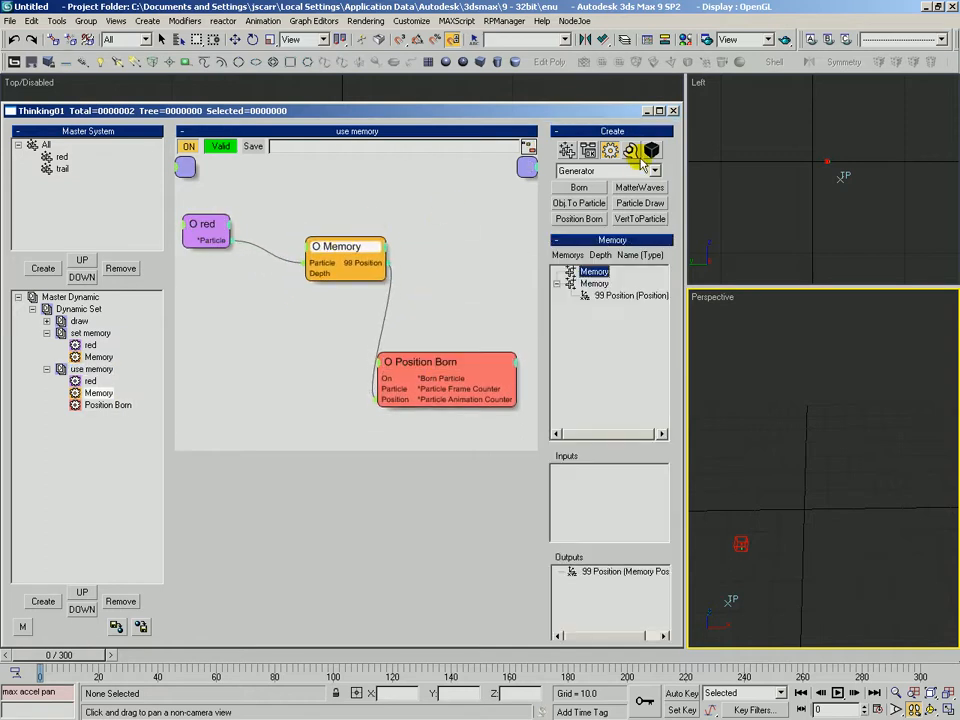
Add an Iterator operator from the Initiator category to the use memory graph and set its Count to 100
{"action": "left_click", "coordinate": [605, 172]}
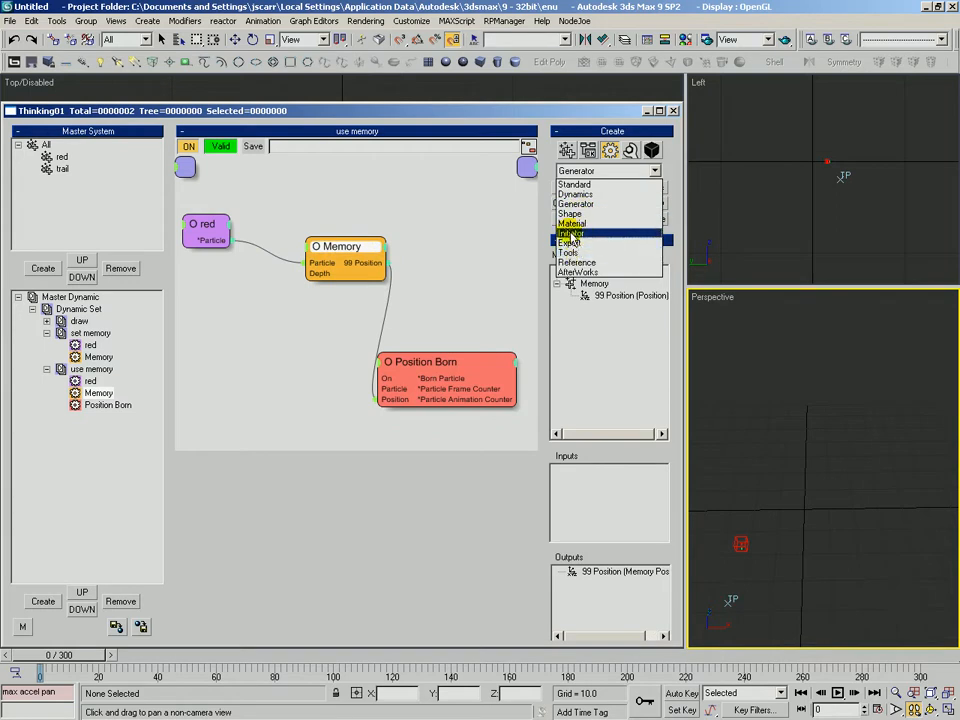
{"action": "left_click", "coordinate": [570, 232]}
{"action": "left_click", "coordinate": [583, 189]}
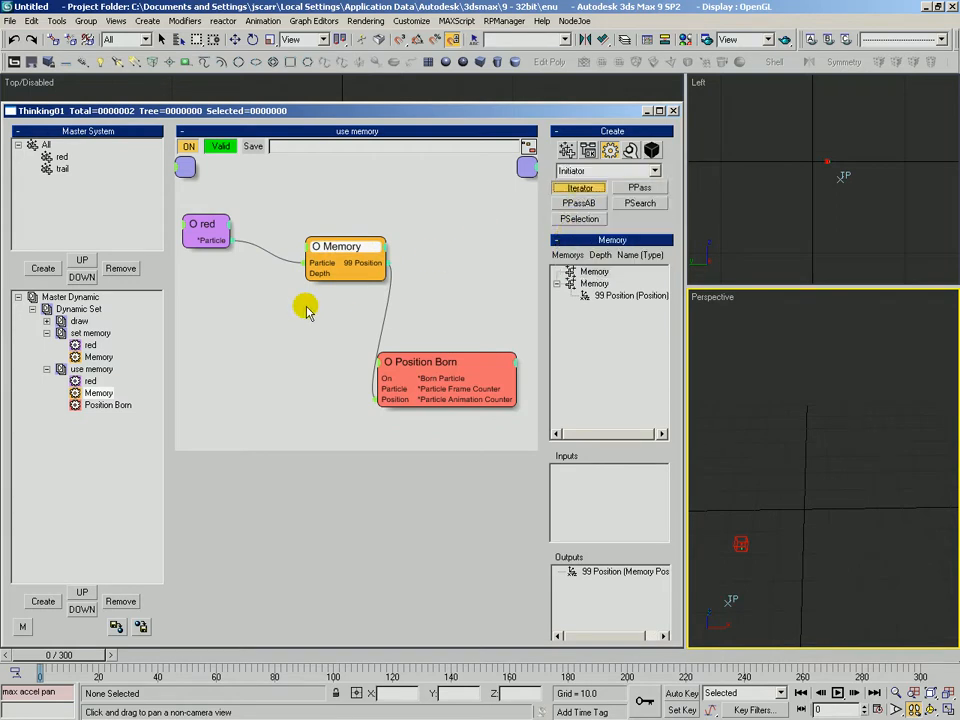
{"action": "left_click", "coordinate": [218, 300]}
{"action": "left_click_drag", "start_coordinate": [257, 311], "coordinate": [215, 332]}
{"action": "left_click_drag", "start_coordinate": [662, 257], "coordinate": [641, 55]}
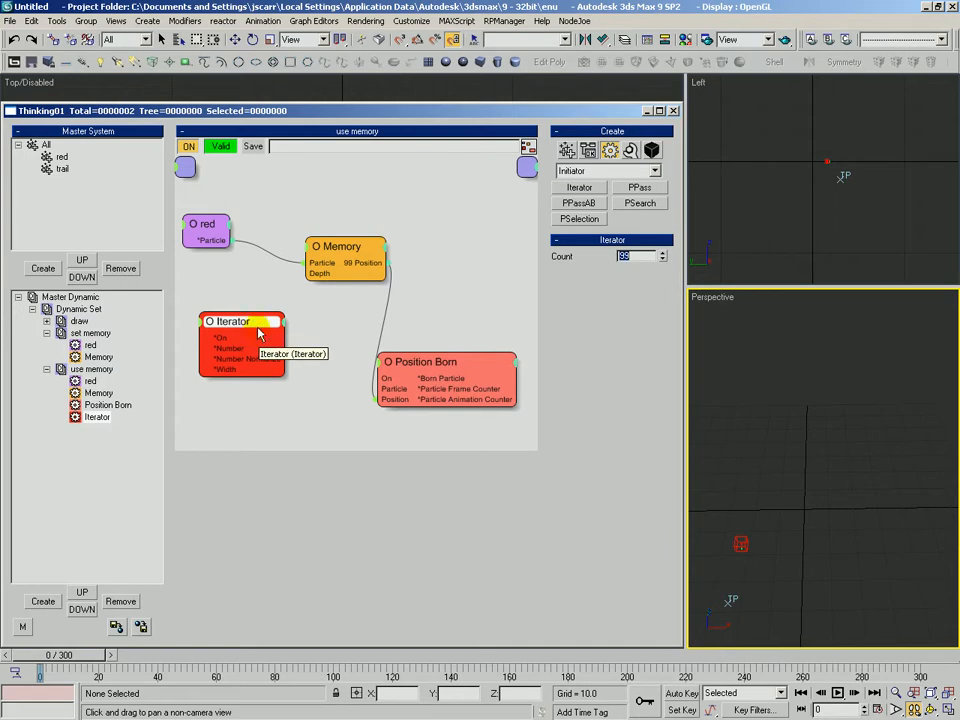
{"action": "left_click_drag", "start_coordinate": [251, 323], "coordinate": [254, 328]}
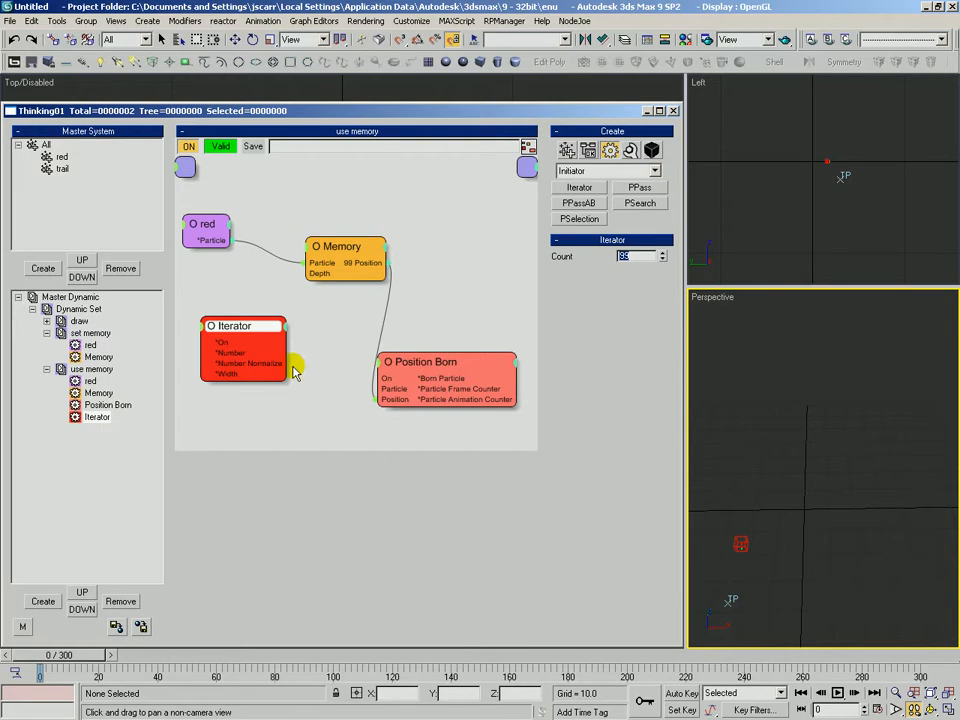
{"action": "left_click_drag", "start_coordinate": [242, 327], "coordinate": [278, 325]}
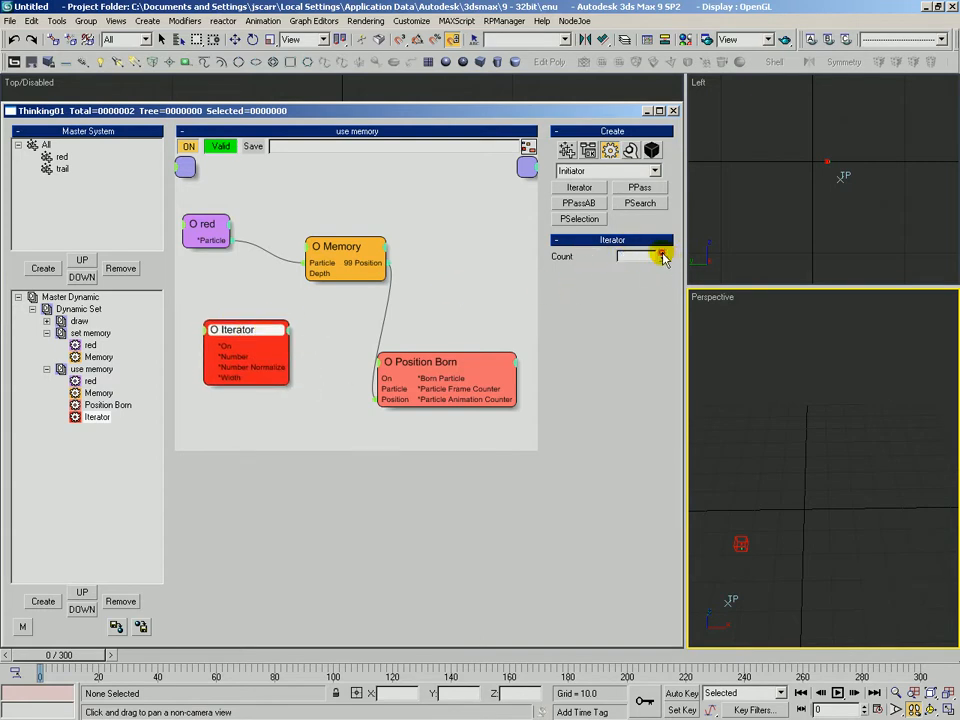
Wire the Iterator's Number output into the Memory operator's Depth input and tidy the node positions
{"action": "left_click", "coordinate": [347, 246]}
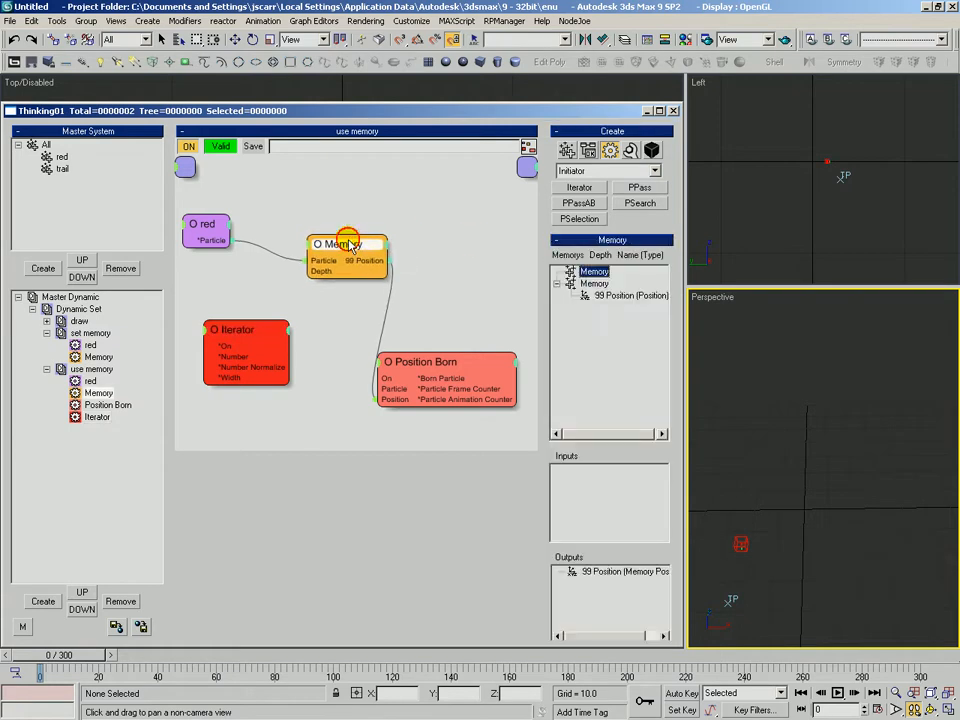
{"action": "left_click_drag", "start_coordinate": [251, 340], "coordinate": [249, 337]}
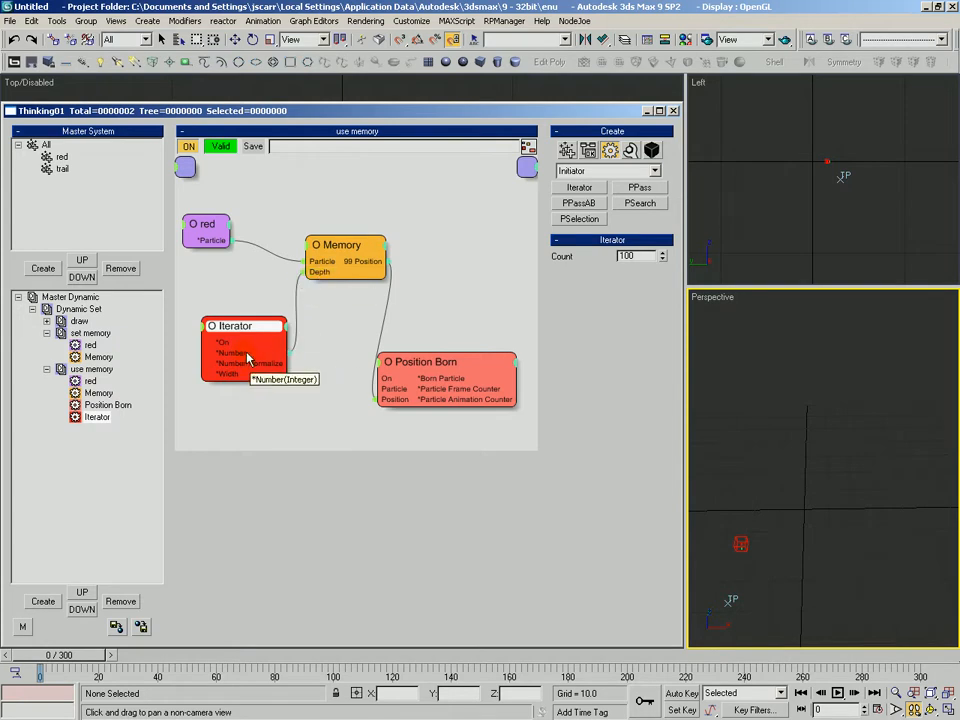
{"action": "left_click_drag", "start_coordinate": [226, 325], "coordinate": [224, 313]}
{"action": "left_click_drag", "start_coordinate": [426, 372], "coordinate": [429, 354]}
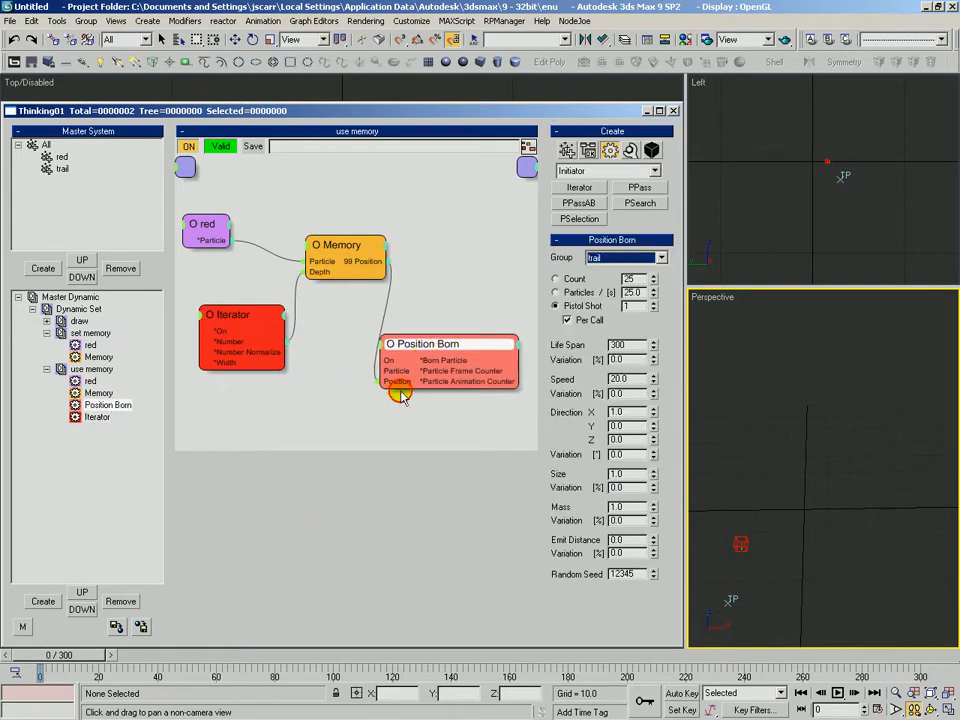
Expose the Iterator's ON input and connect the red node's Particle output to it
{"action": "left_click_drag", "start_coordinate": [47, 655], "coordinate": [68, 662]}
{"action": "left_click", "coordinate": [202, 316]}
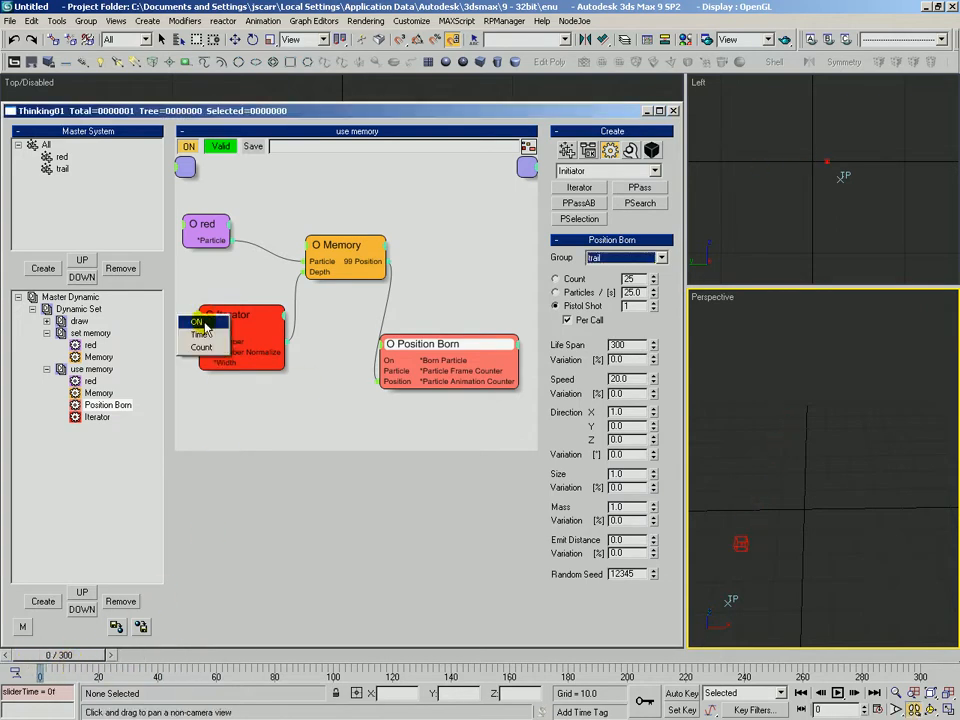
{"action": "left_click", "coordinate": [205, 325]}
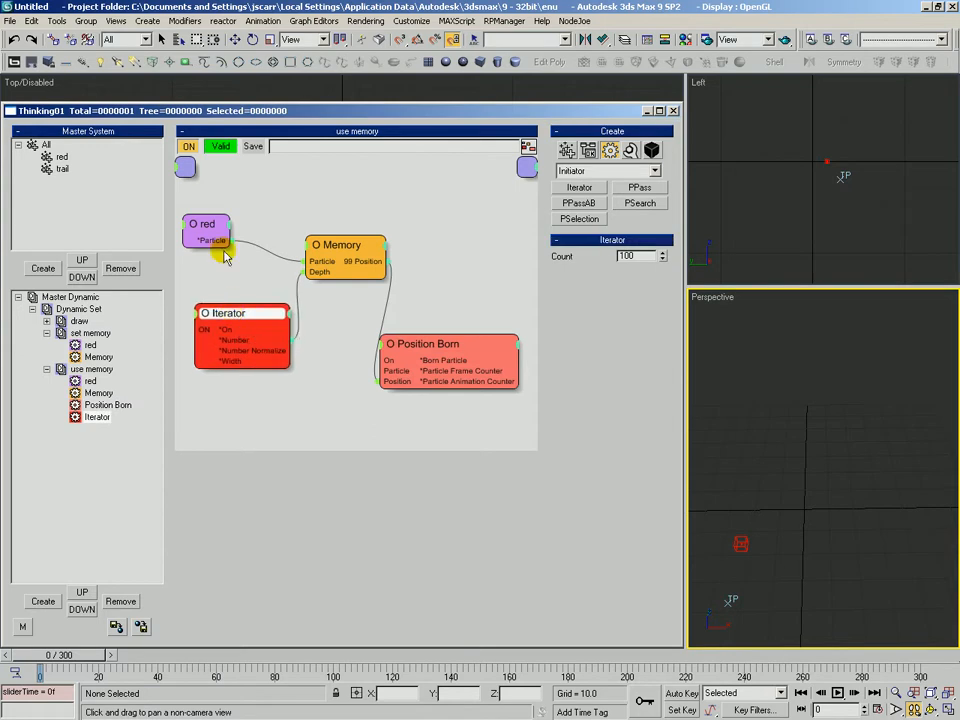
{"action": "left_click_drag", "start_coordinate": [213, 243], "coordinate": [213, 318]}
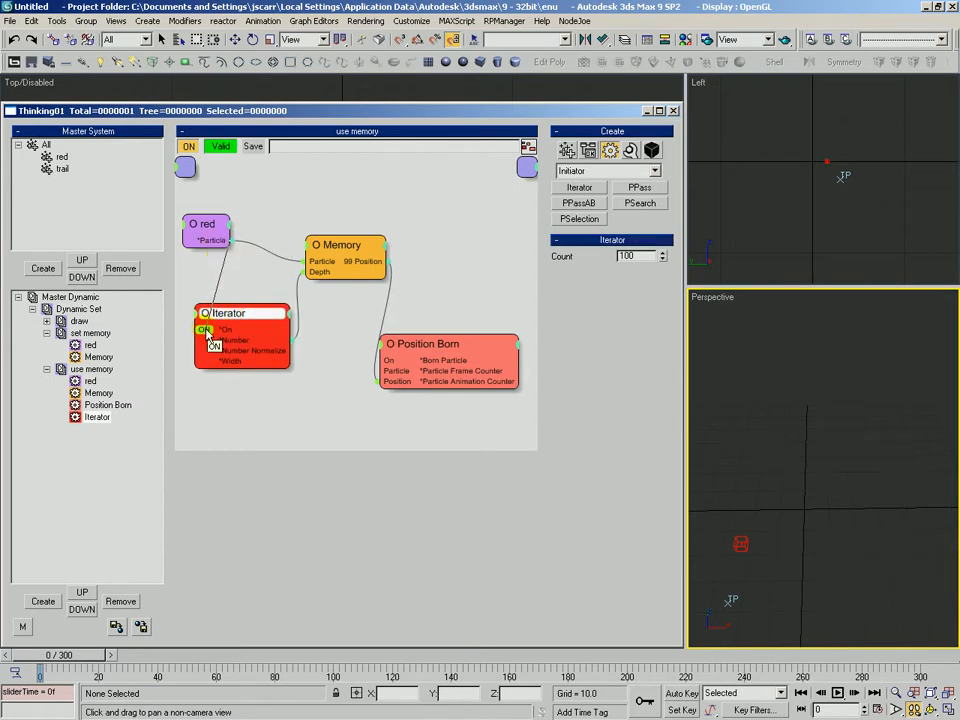
{"action": "left_click_drag", "start_coordinate": [221, 317], "coordinate": [219, 299]}
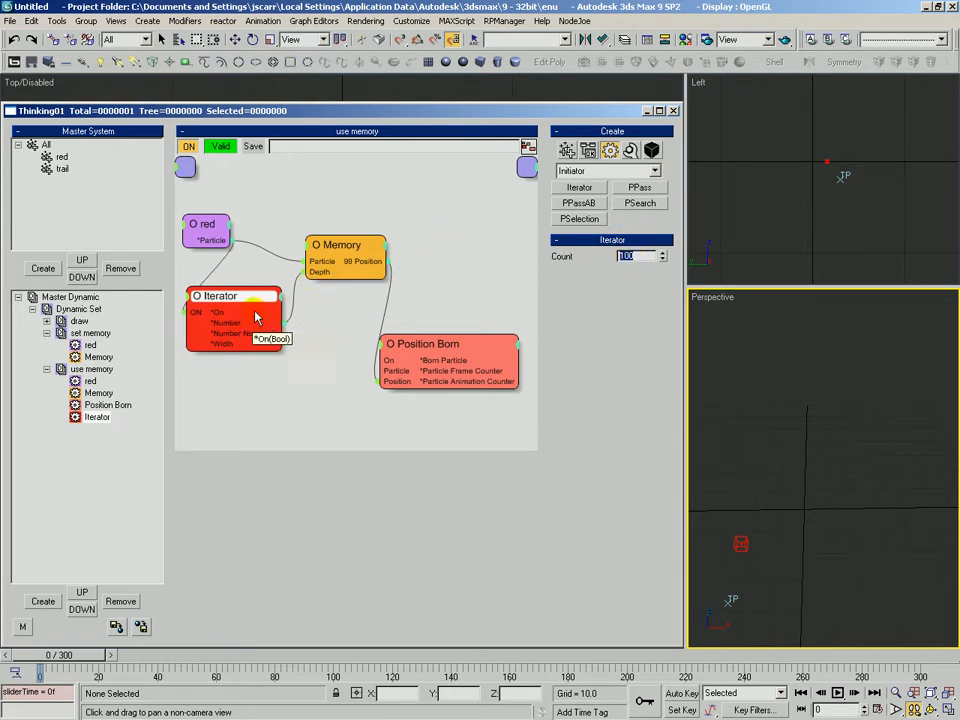
Reposition the Memory and Position Born nodes in the use memory graph
{"action": "left_click_drag", "start_coordinate": [343, 274], "coordinate": [350, 248]}
{"action": "left_click_drag", "start_coordinate": [437, 353], "coordinate": [439, 355]}
{"action": "left_click_drag", "start_coordinate": [339, 245], "coordinate": [332, 242]}
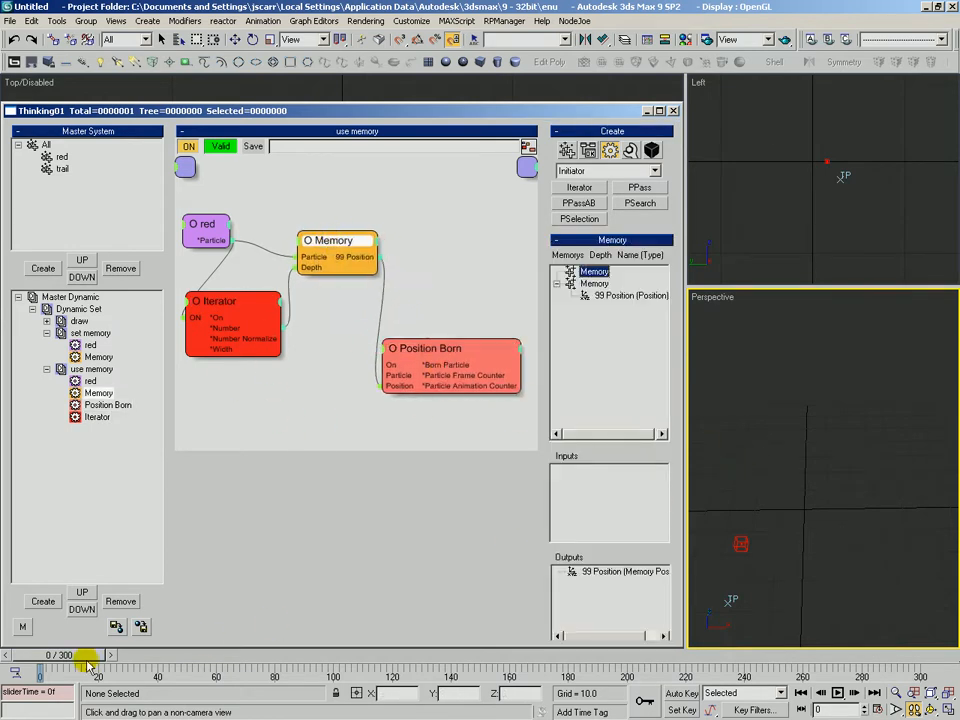
Scrub the timeline and zoom the perspective view to examine the particle trail behind the red particle
{"action": "left_click_drag", "start_coordinate": [75, 656], "coordinate": [116, 665]}
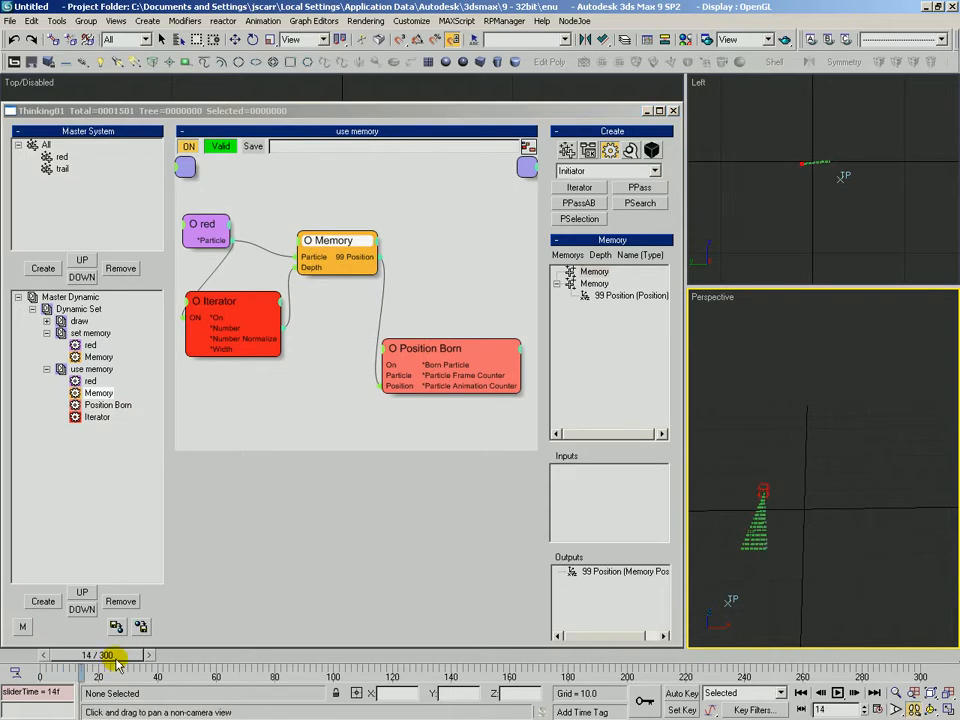
{"action": "middle_click_drag", "start_coordinate": [756, 541], "coordinate": [776, 531]}
{"action": "key", "text": "alt+z"}
{"action": "left_click_drag", "start_coordinate": [777, 518], "coordinate": [811, 480]}
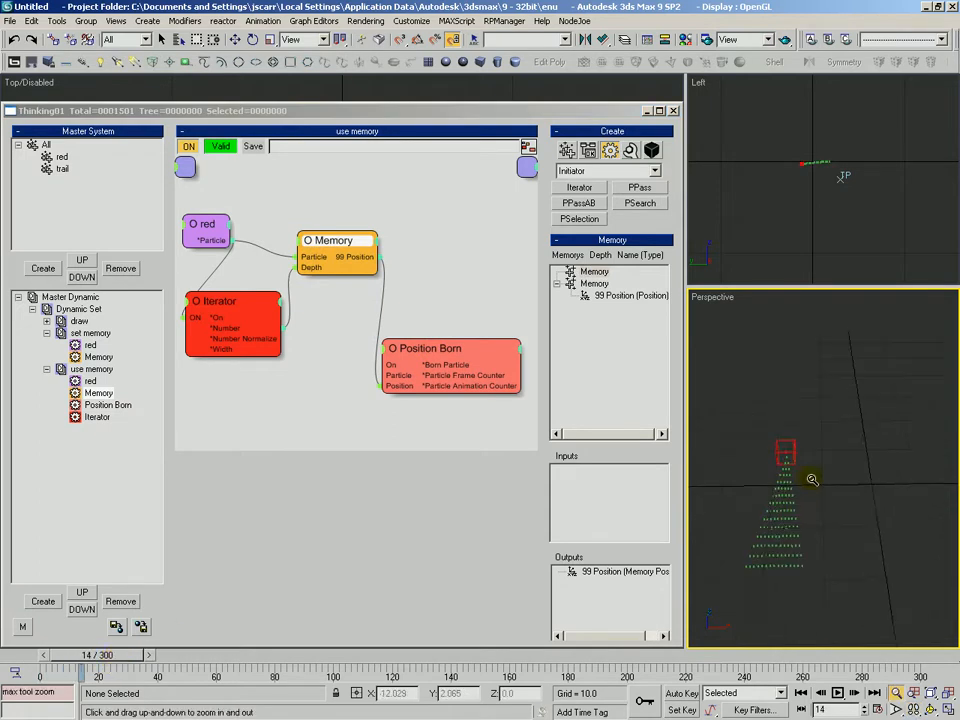
{"action": "left_click_drag", "start_coordinate": [99, 656], "coordinate": [36, 656]}
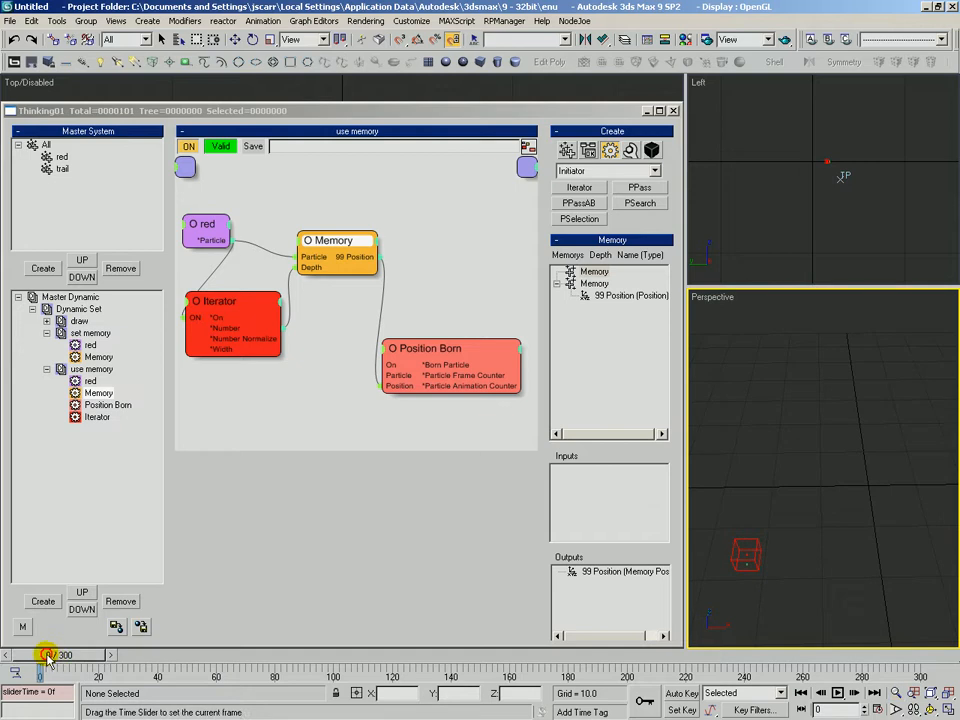
{"action": "left_click_drag", "start_coordinate": [446, 364], "coordinate": [439, 337]}
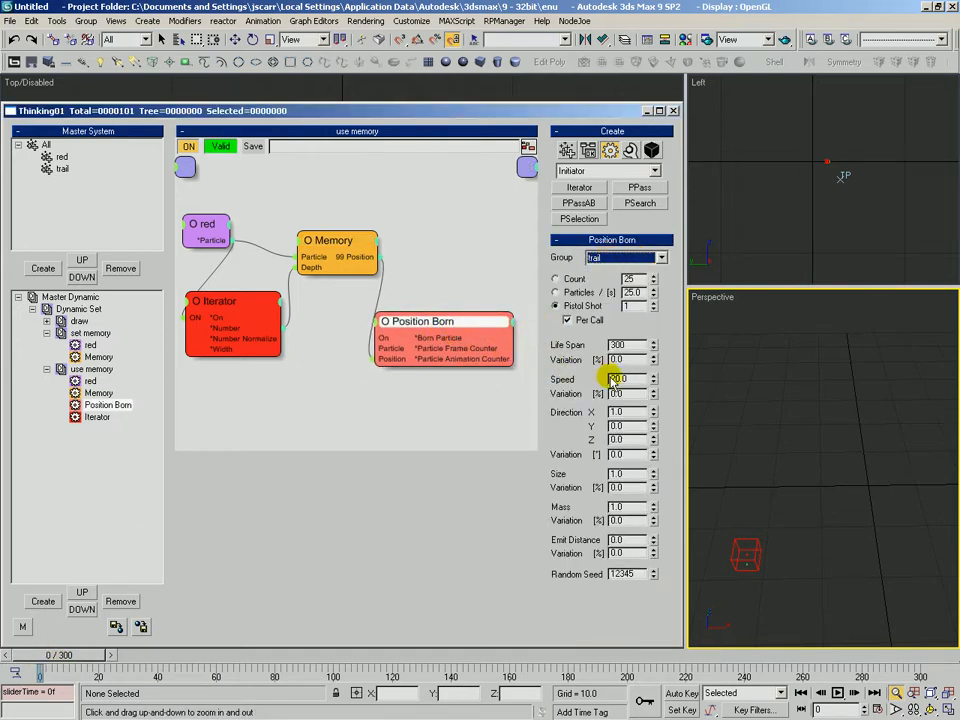
{"action": "left_click_drag", "start_coordinate": [58, 662], "coordinate": [115, 662]}
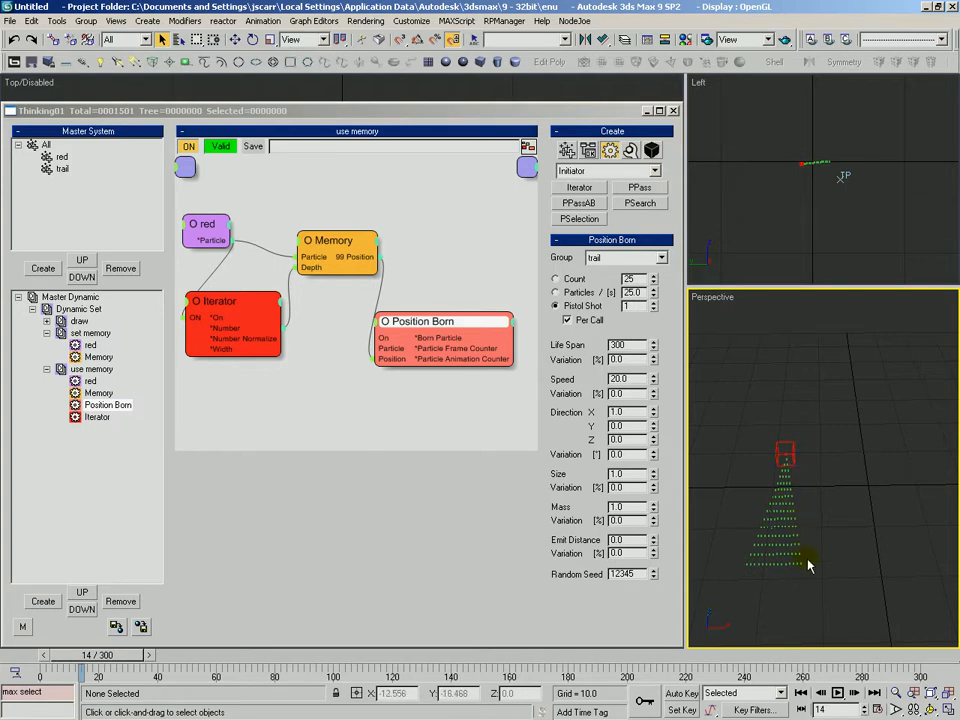
{"action": "mouse_move", "coordinate": [118, 656]}
{"action": "left_mouse_down"}
{"action": "mouse_move", "coordinate": [78, 660]}
{"action": "mouse_move", "coordinate": [118, 656]}
{"action": "left_mouse_up"}
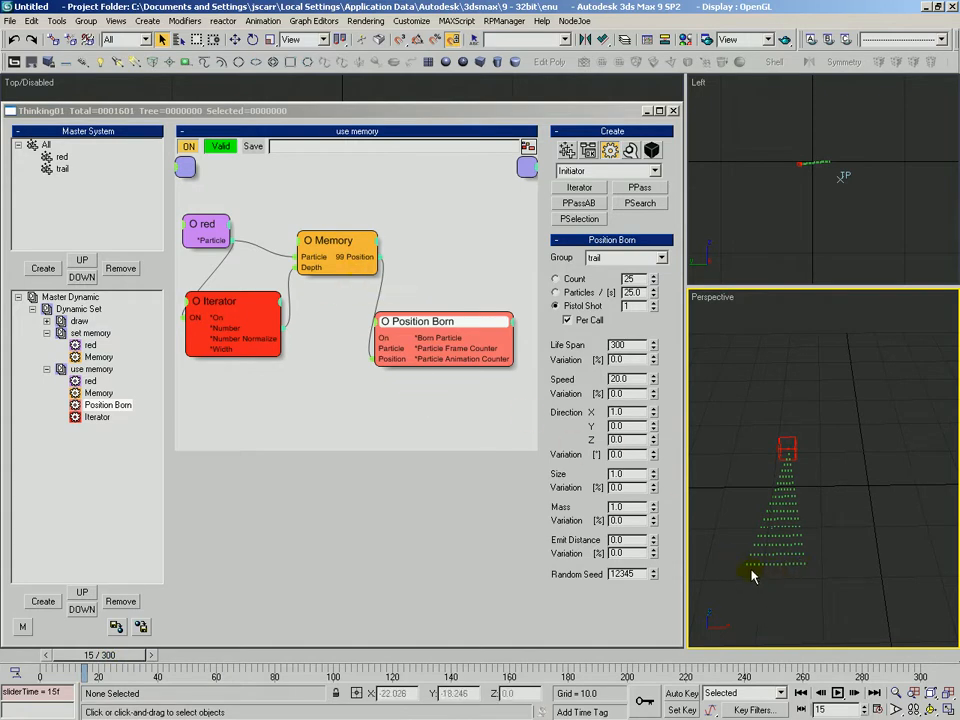
Rearrange the Position Born, Iterator and red nodes in the use memory graph
{"action": "left_click_drag", "start_coordinate": [443, 318], "coordinate": [450, 318]}
{"action": "left_click", "coordinate": [330, 321]}
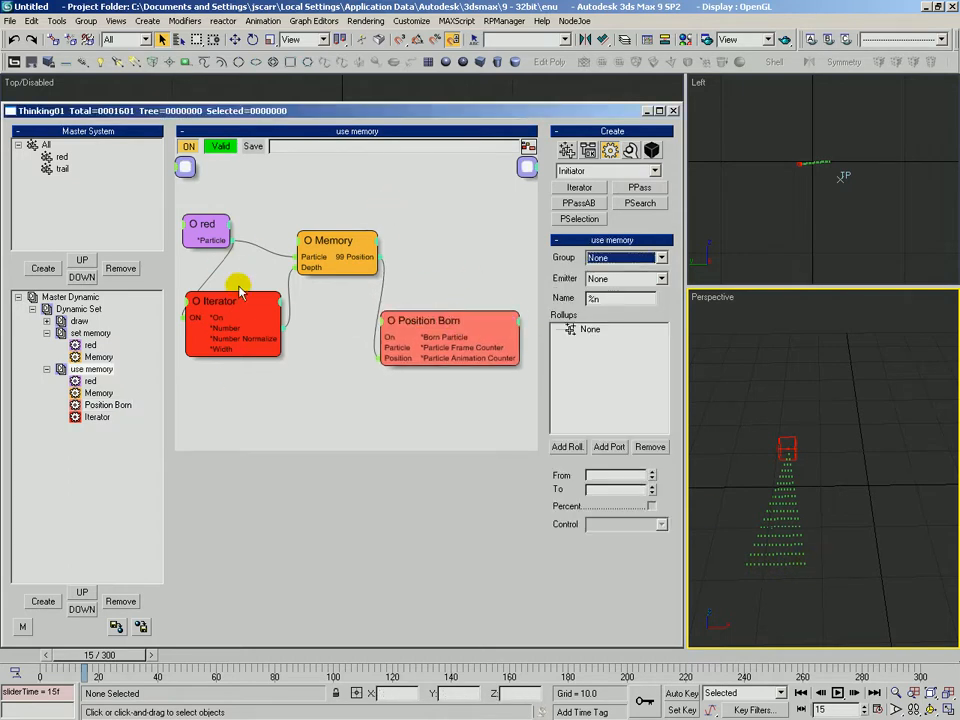
{"action": "left_click_drag", "start_coordinate": [226, 301], "coordinate": [227, 299]}
{"action": "left_click_drag", "start_coordinate": [204, 225], "coordinate": [204, 236]}
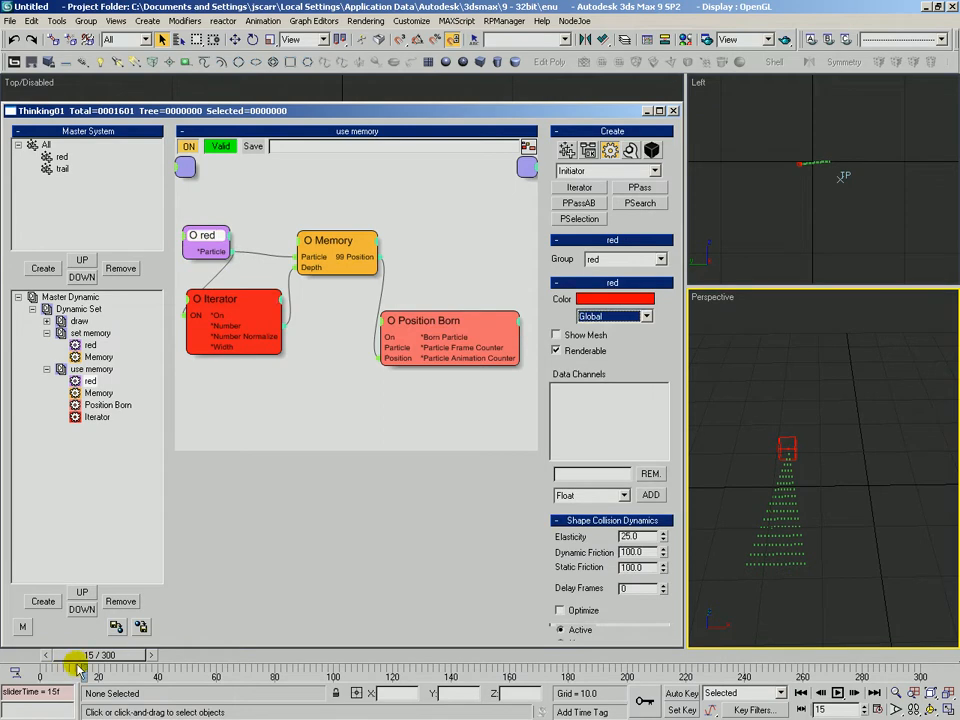
Step through the first frames while inspecting the Iterator and Memory operators' settings
{"action": "left_click_drag", "start_coordinate": [66, 669], "coordinate": [20, 665]}
{"action": "left_click", "coordinate": [112, 656]}
{"action": "left_click", "coordinate": [735, 571]}
{"action": "scroll", "coordinate": [755, 540], "scroll_direction": "up", "scroll_amount": 3}
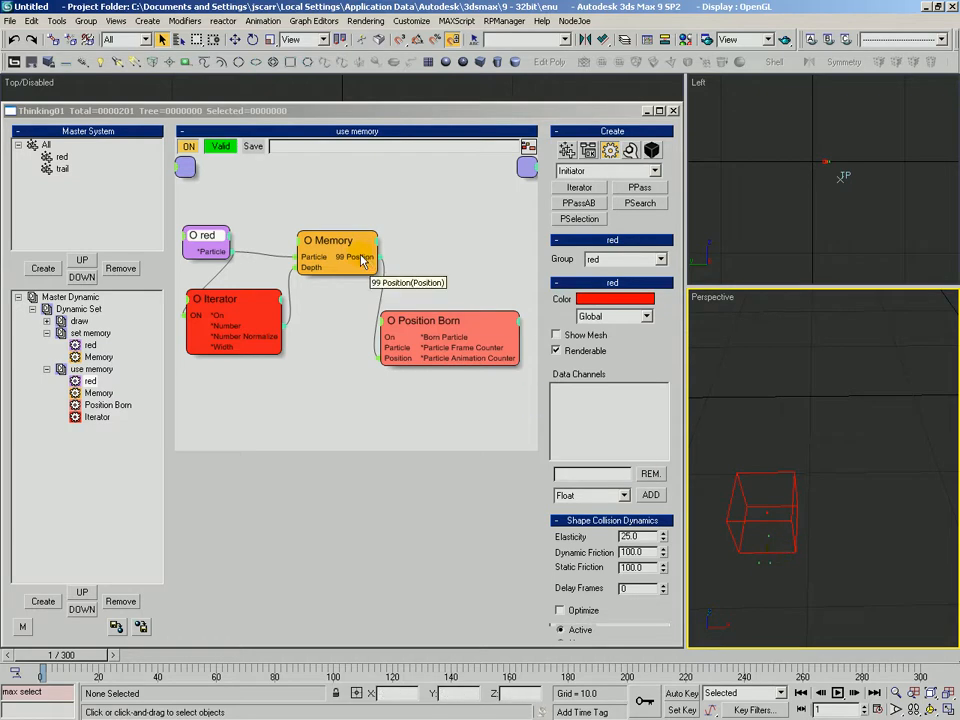
{"action": "left_click", "coordinate": [240, 304]}
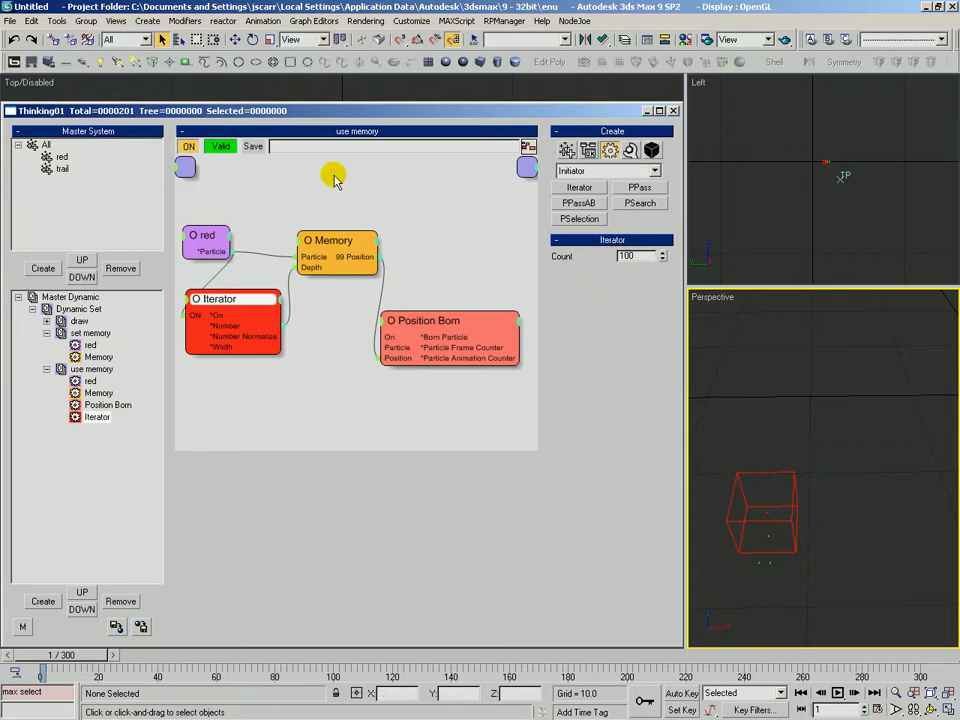
{"action": "left_click", "coordinate": [345, 258]}
{"action": "left_click", "coordinate": [612, 297]}
{"action": "left_click", "coordinate": [232, 298]}
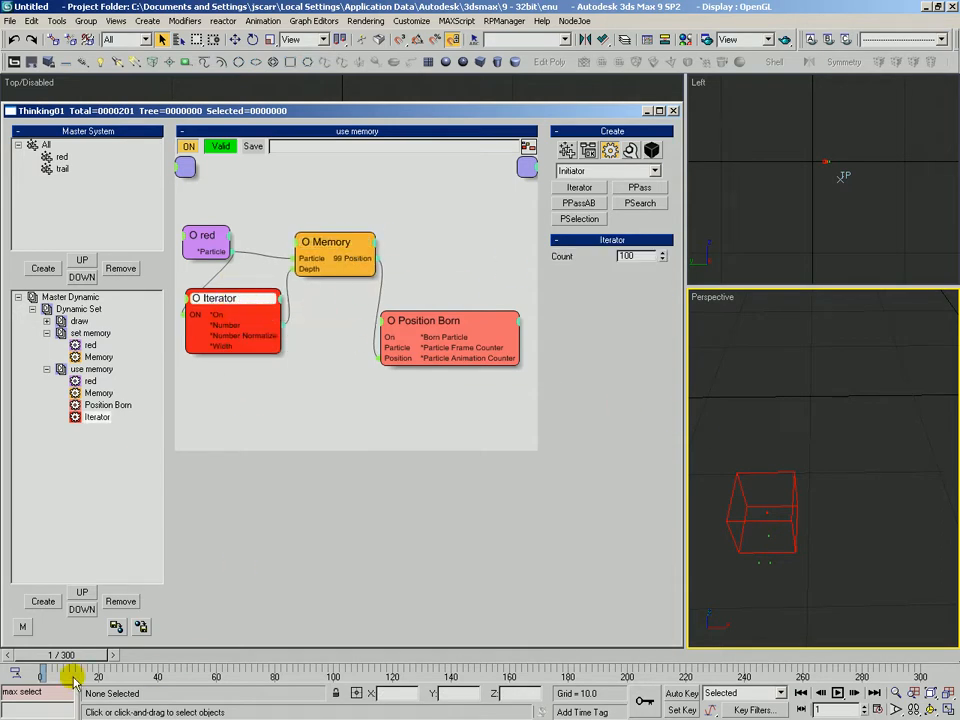
{"action": "left_click_drag", "start_coordinate": [72, 656], "coordinate": [44, 664]}
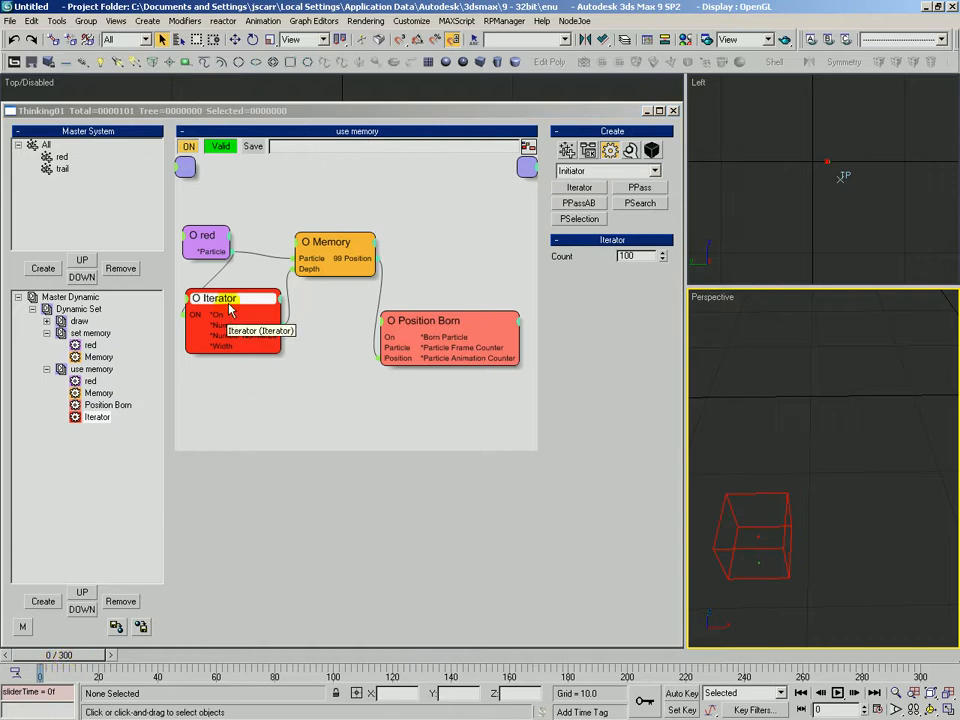
{"action": "left_click", "coordinate": [333, 245]}
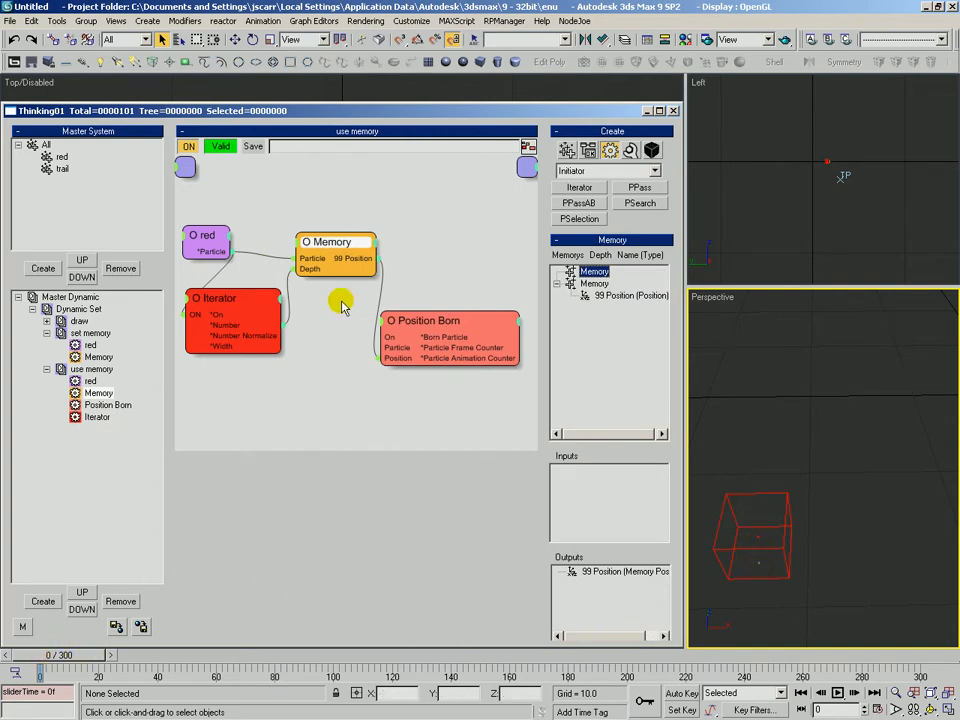
{"action": "left_click", "coordinate": [111, 656]}
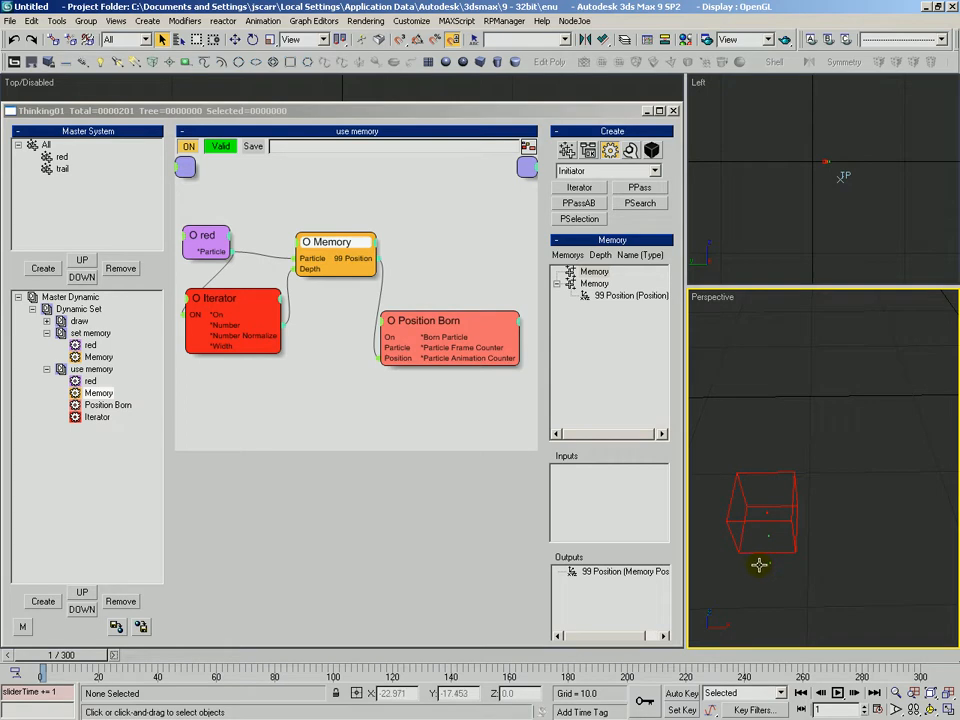
Zoom the perspective view and scrub frames to examine the spreading trail
{"action": "key", "text": "alt+z"}
{"action": "left_click_drag", "start_coordinate": [720, 523], "coordinate": [743, 572]}
{"action": "left_click_drag", "start_coordinate": [83, 656], "coordinate": [146, 656]}
{"action": "key", "text": "q"}
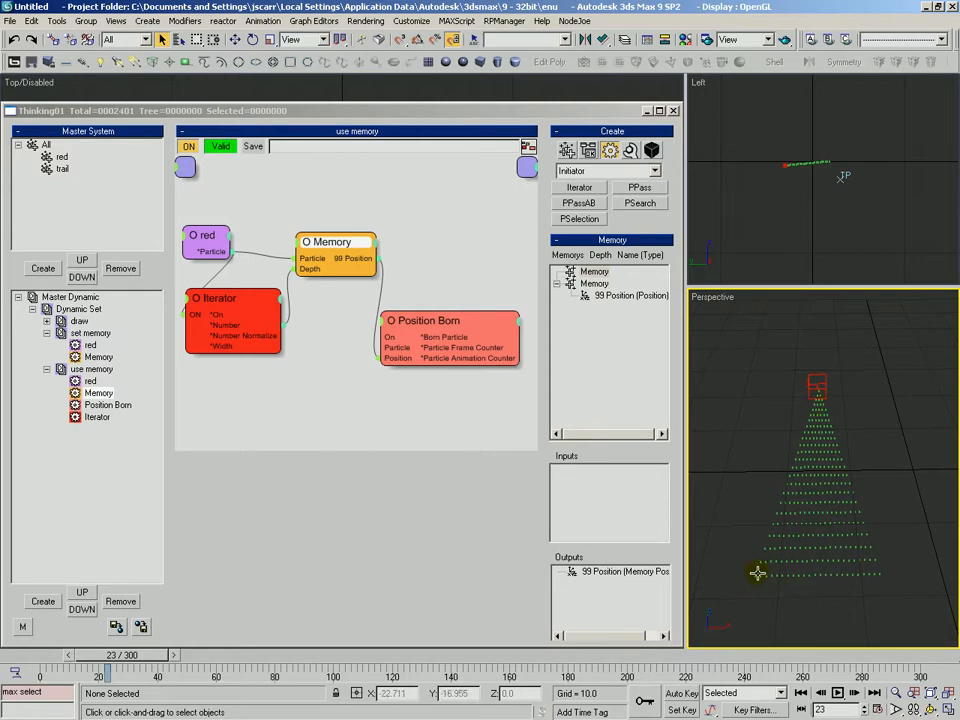
{"action": "left_click_drag", "start_coordinate": [448, 319], "coordinate": [450, 311]}
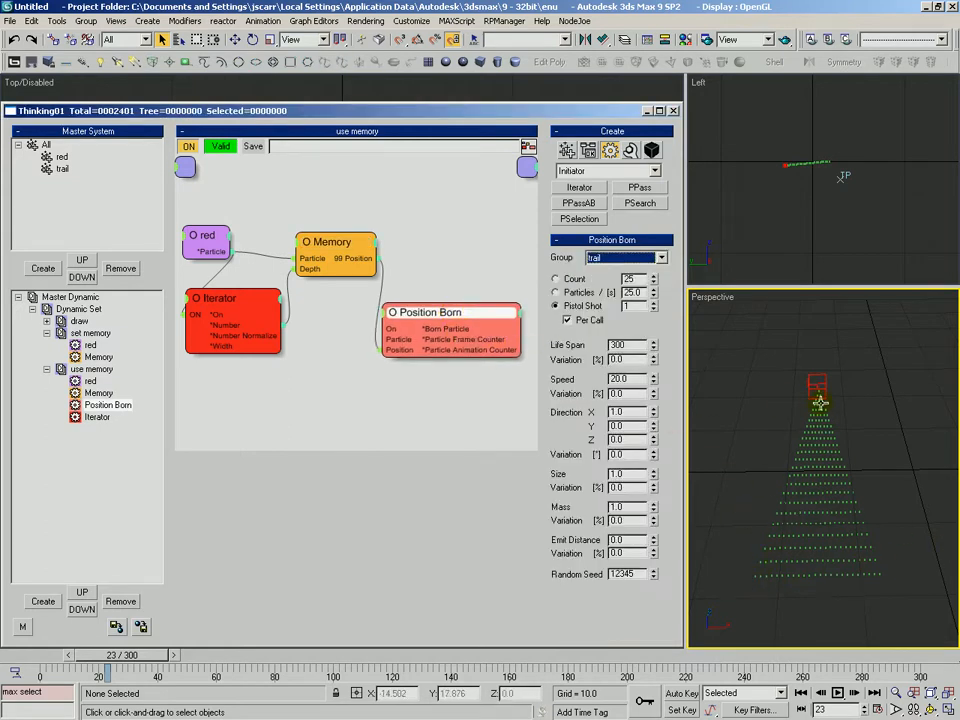
{"action": "mouse_move", "coordinate": [116, 656]}
{"action": "left_mouse_down"}
{"action": "mouse_move", "coordinate": [72, 655]}
{"action": "mouse_move", "coordinate": [104, 655]}
{"action": "left_mouse_up"}
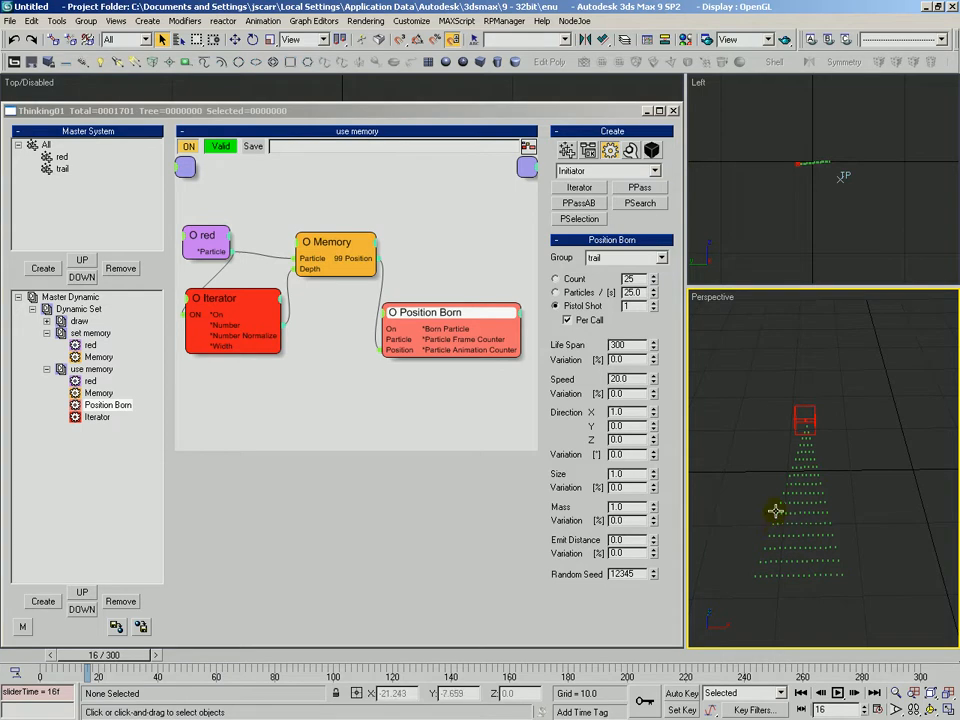
{"action": "scroll", "coordinate": [783, 492], "scroll_direction": "up", "scroll_amount": 2}
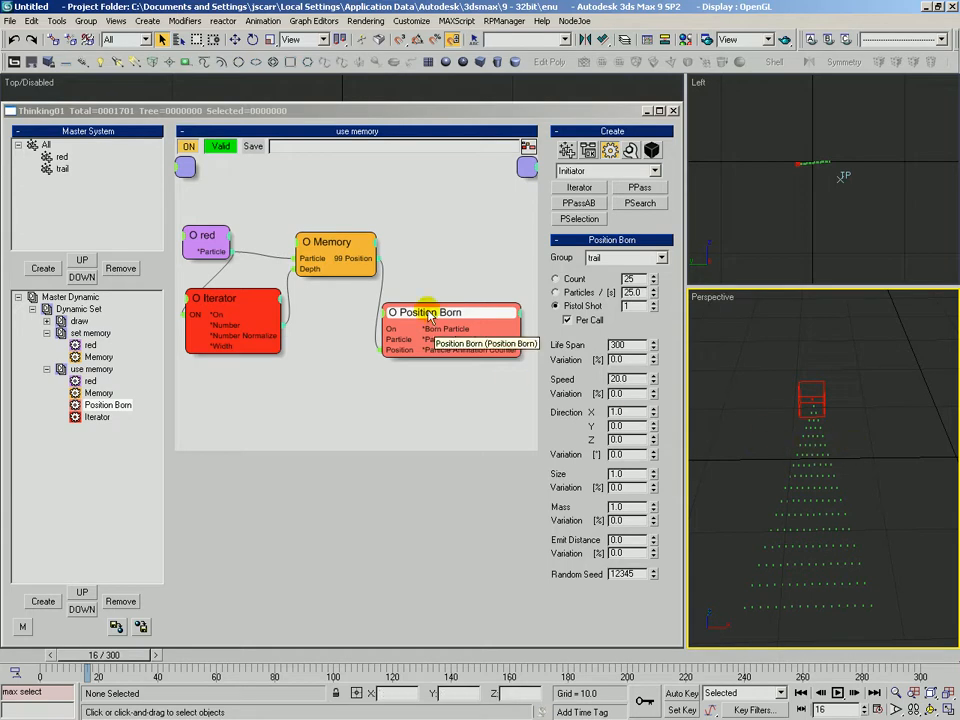
{"action": "left_click_drag", "start_coordinate": [441, 313], "coordinate": [441, 309]}
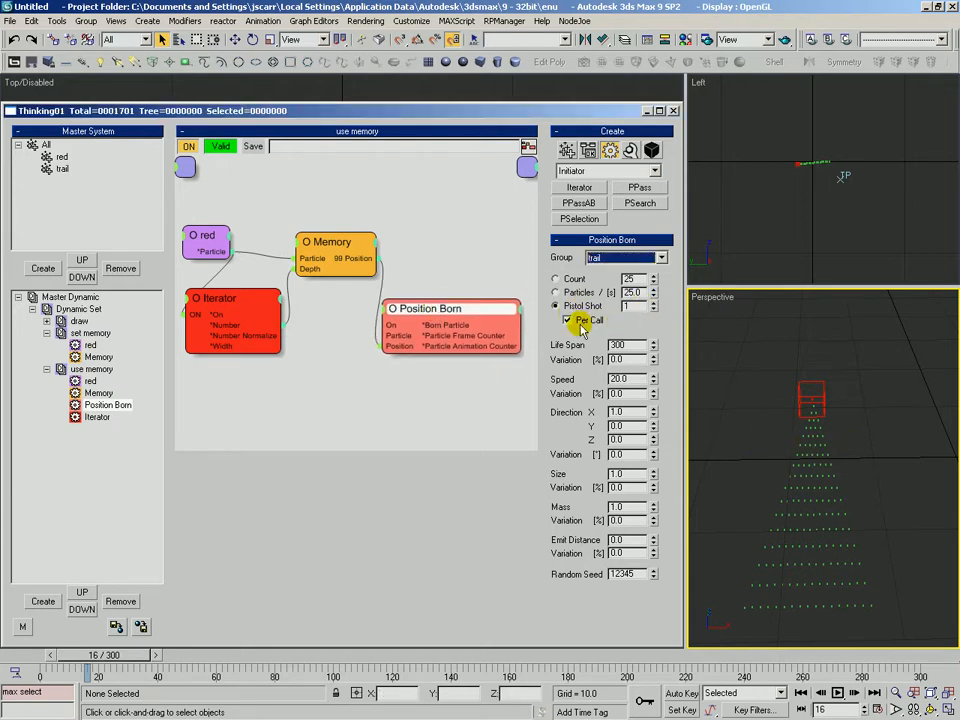
{"action": "mouse_move", "coordinate": [132, 655]}
{"action": "left_mouse_down"}
{"action": "mouse_move", "coordinate": [90, 660]}
{"action": "mouse_move", "coordinate": [137, 660]}
{"action": "left_mouse_up"}
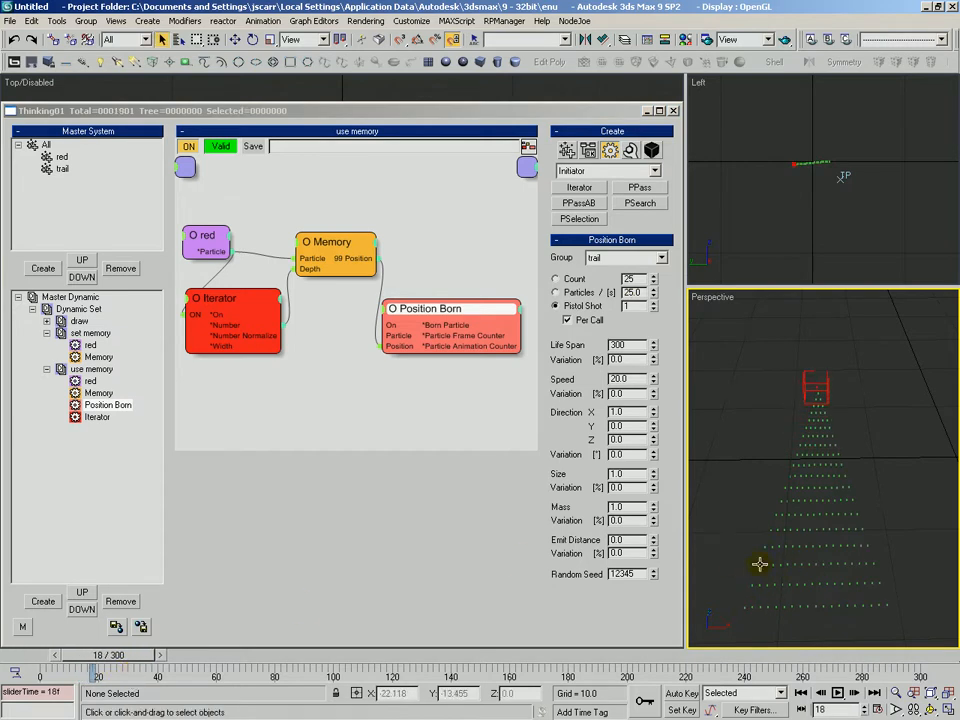
Examine the Position Born settings and the trail around frame 18 in the perspective view
{"action": "left_click_drag", "start_coordinate": [471, 300], "coordinate": [463, 302]}
{"action": "double_click", "coordinate": [632, 414]}
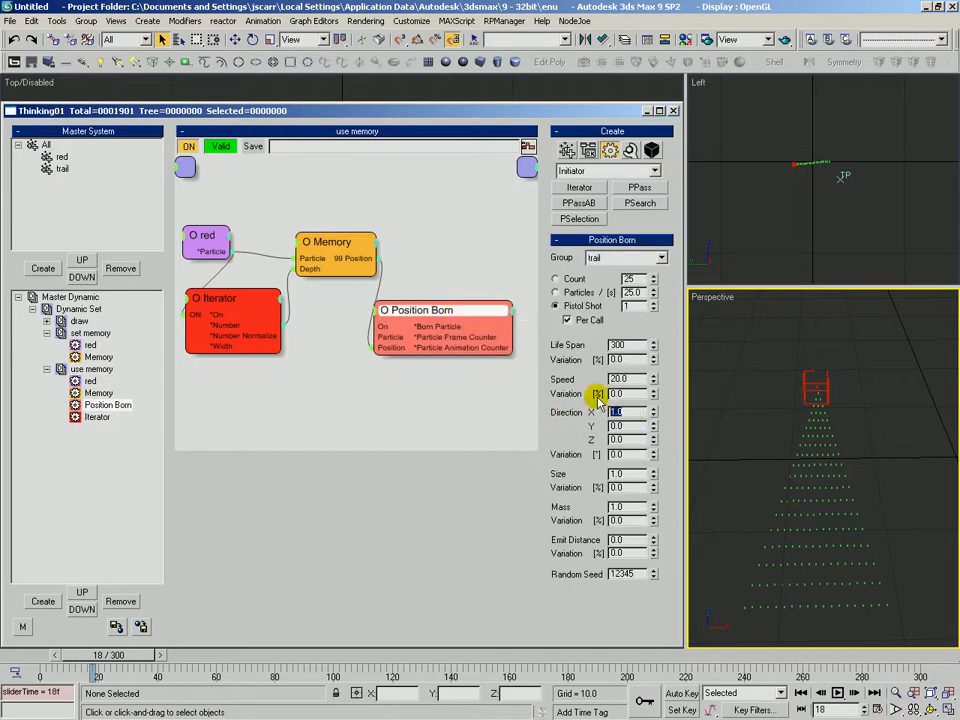
{"action": "mouse_move", "coordinate": [122, 656]}
{"action": "left_mouse_down"}
{"action": "mouse_move", "coordinate": [73, 658]}
{"action": "mouse_move", "coordinate": [131, 671]}
{"action": "left_mouse_up"}
{"action": "scroll", "coordinate": [806, 459], "scroll_direction": "down", "scroll_amount": 3}
{"action": "middle_click_drag", "start_coordinate": [806, 459], "coordinate": [741, 551]}
{"action": "scroll", "coordinate": [741, 551], "scroll_direction": "down", "scroll_amount": 2}
{"action": "scroll", "coordinate": [741, 551], "scroll_direction": "down", "scroll_amount": 2}
{"action": "middle_click_drag", "start_coordinate": [805, 465], "coordinate": [792, 483]}
Scrub the timeline to about frame 117 while orbiting and zooming the perspective view to watch the trail grow
{"action": "left_click_drag", "start_coordinate": [139, 657], "coordinate": [301, 694]}
{"action": "middle_click_drag", "start_coordinate": [786, 405], "coordinate": [757, 539]}
{"action": "scroll", "coordinate": [757, 539], "scroll_direction": "down", "scroll_amount": 1}
{"action": "scroll", "coordinate": [795, 482], "scroll_direction": "down", "scroll_amount": 4}
{"action": "scroll", "coordinate": [803, 476], "scroll_direction": "up", "scroll_amount": 1}
{"action": "key", "text": "g"}
{"action": "key", "text": "ctrl+r"}
{"action": "left_click_drag", "start_coordinate": [786, 484], "coordinate": [791, 492]}
{"action": "middle_click_drag", "start_coordinate": [791, 492], "coordinate": [804, 474], "text": "alt"}
{"action": "scroll", "coordinate": [838, 452], "scroll_direction": "down", "scroll_amount": 2}
{"action": "scroll", "coordinate": [812, 459], "scroll_direction": "up", "scroll_amount": 2}
{"action": "left_click_drag", "start_coordinate": [285, 660], "coordinate": [393, 678]}
{"action": "middle_click_drag", "start_coordinate": [744, 584], "coordinate": [751, 529], "text": "ctrl+alt"}
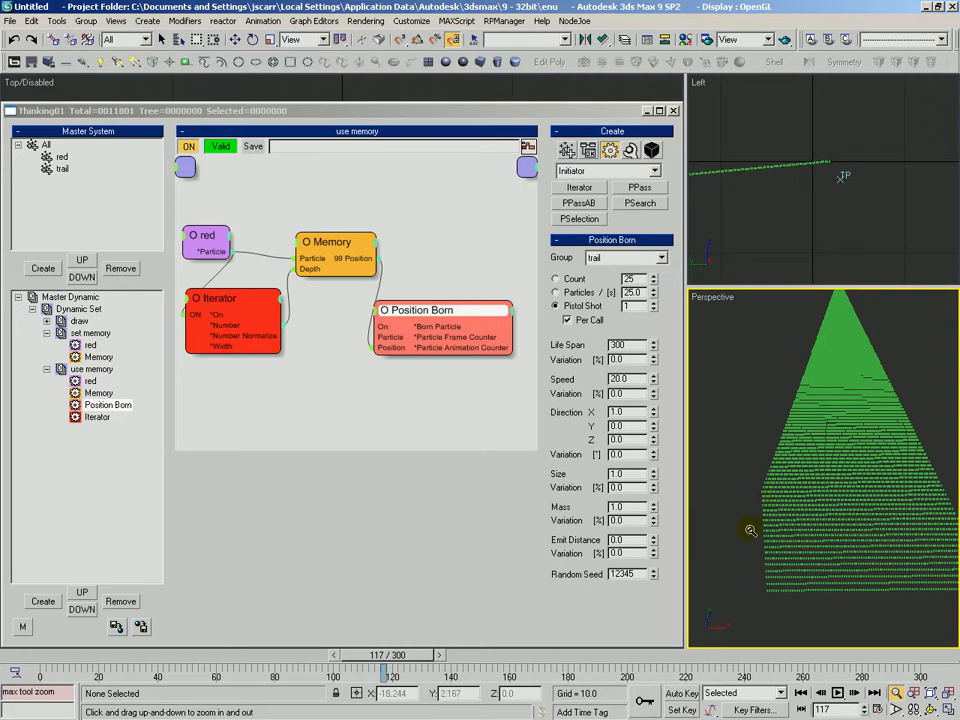
Open the set memory group and inspect its red and Memory operators at frame 96
{"action": "middle_click_drag", "start_coordinate": [745, 536], "coordinate": [773, 529]}
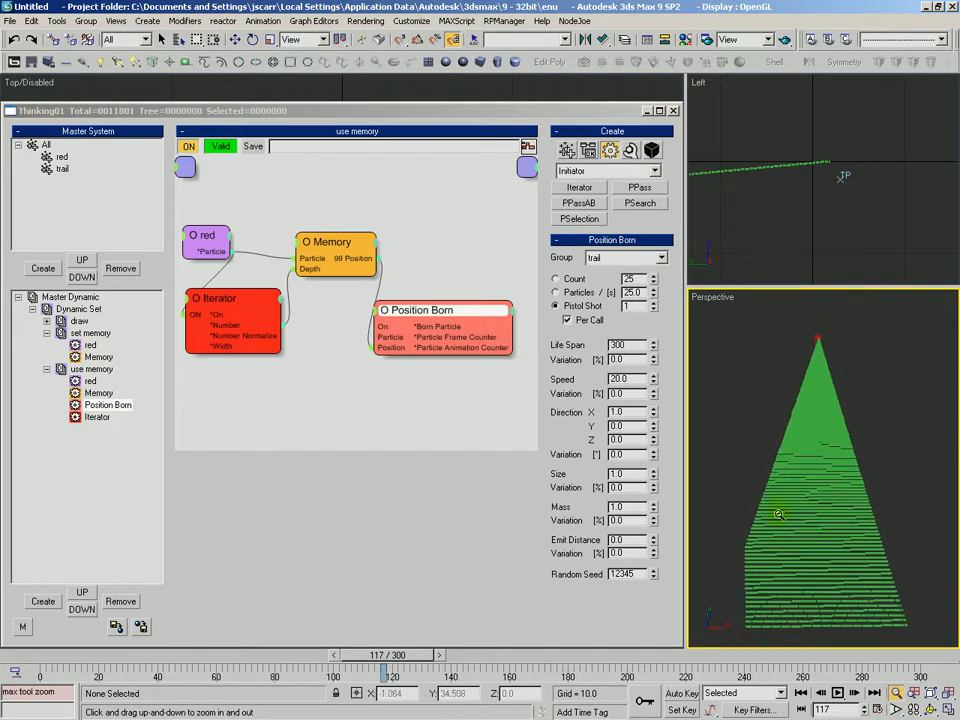
{"action": "left_click", "coordinate": [244, 296]}
{"action": "left_click_drag", "start_coordinate": [388, 654], "coordinate": [332, 667]}
{"action": "left_click", "coordinate": [90, 333]}
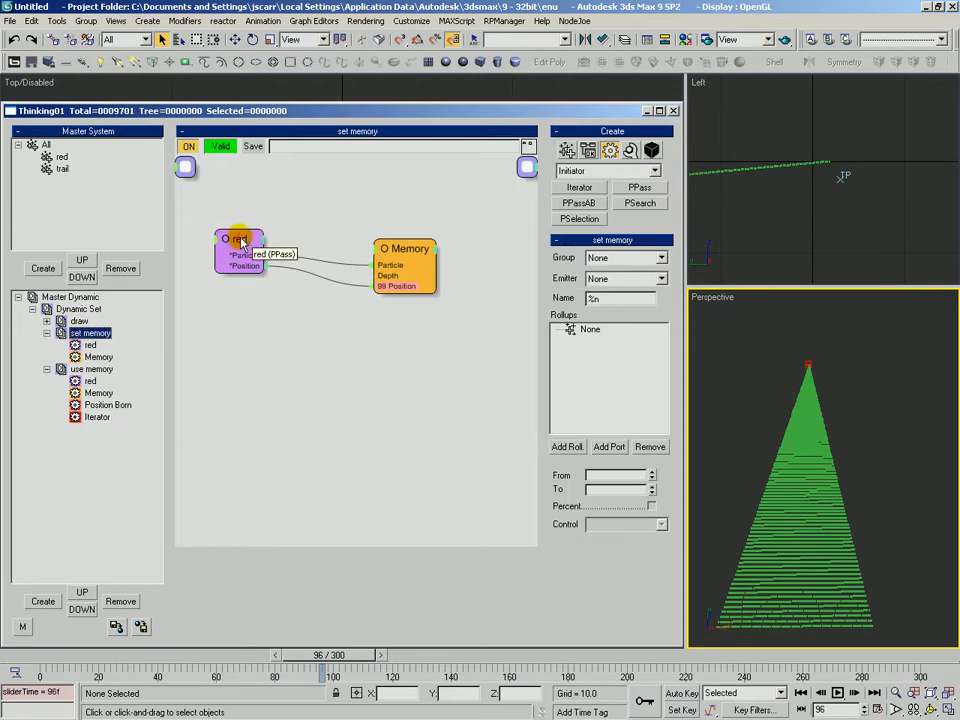
{"action": "left_click", "coordinate": [235, 232]}
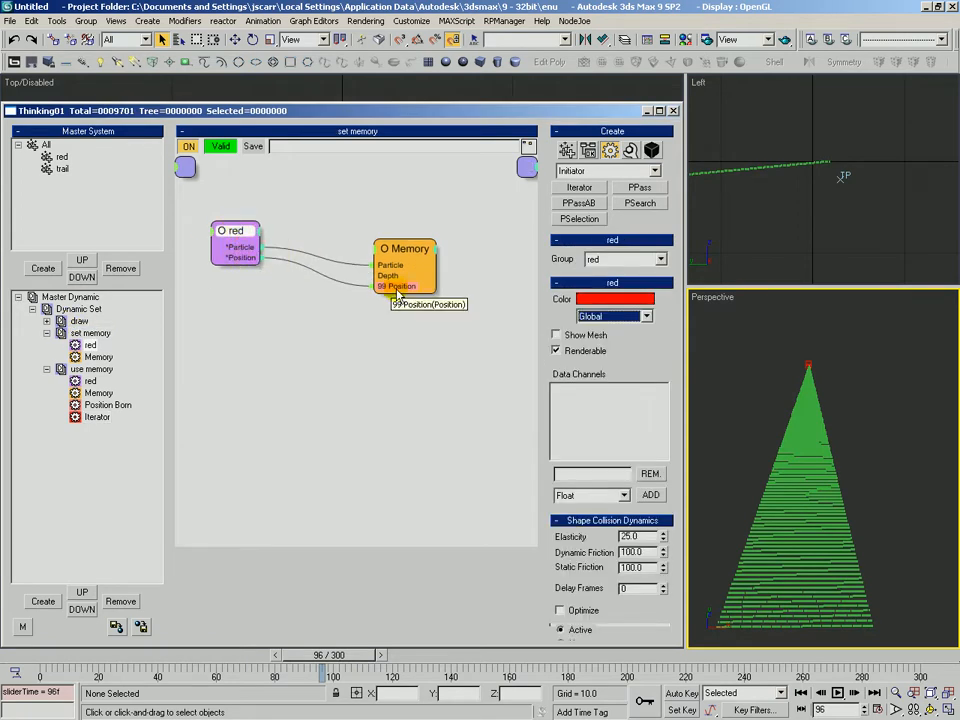
{"action": "left_click", "coordinate": [390, 258]}
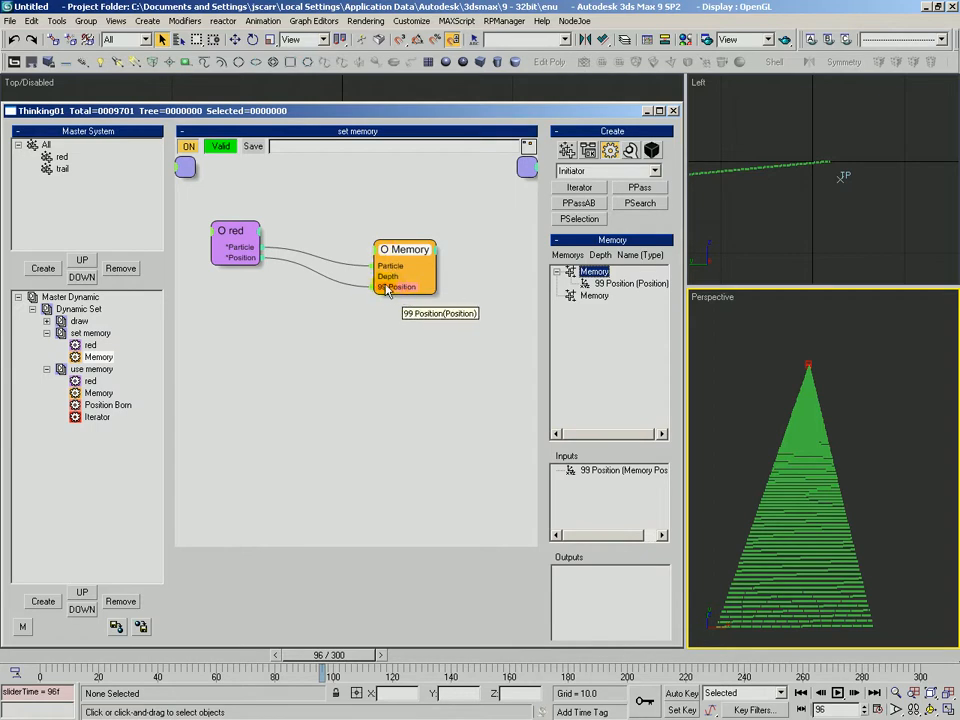
Scrub the timeline around frames 98 to 106 while zooming and panning the perspective view on the trail
{"action": "left_click_drag", "start_coordinate": [62, 657], "coordinate": [175, 676]}
{"action": "left_click_drag", "start_coordinate": [220, 678], "coordinate": [345, 670]}
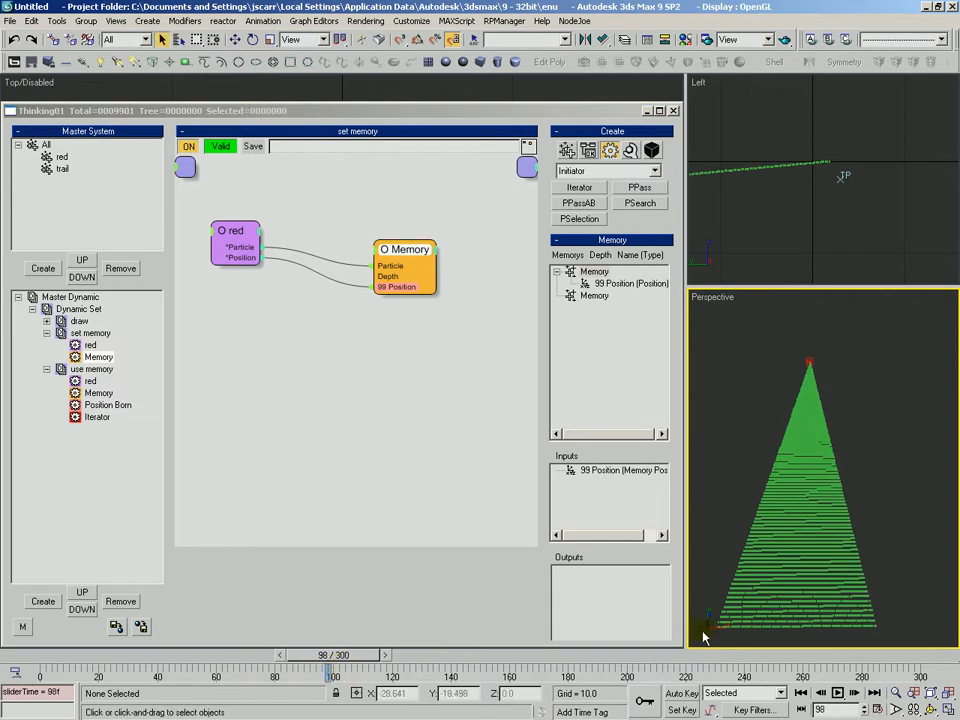
{"action": "left_click", "coordinate": [734, 604]}
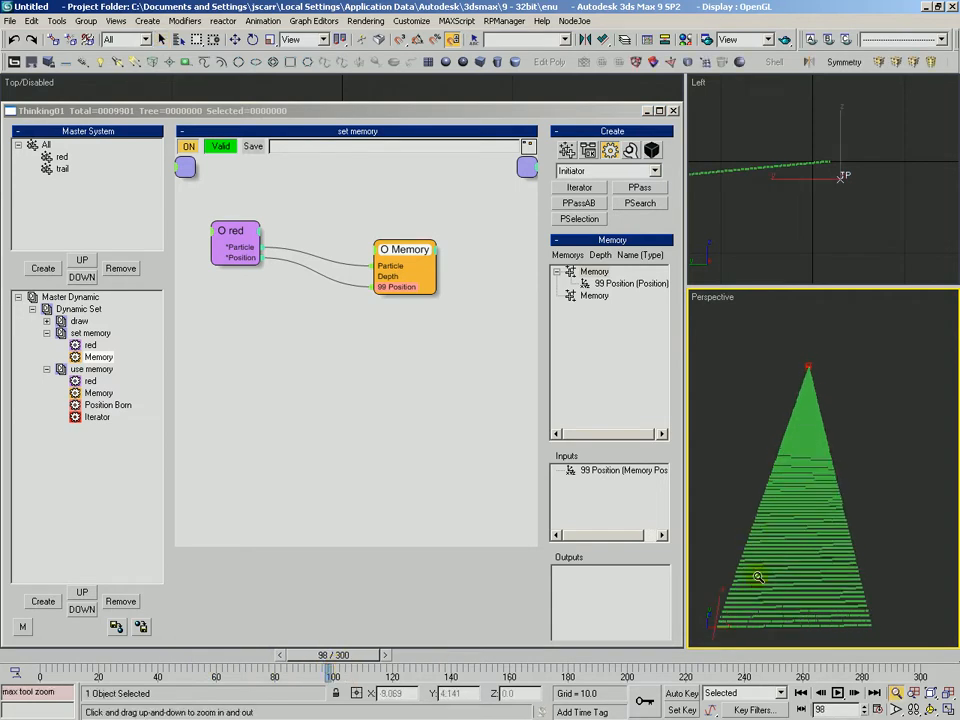
{"action": "middle_click_drag", "start_coordinate": [778, 476], "coordinate": [793, 488]}
{"action": "scroll", "coordinate": [792, 487], "scroll_direction": "up", "scroll_amount": 2}
{"action": "left_click", "coordinate": [791, 596]}
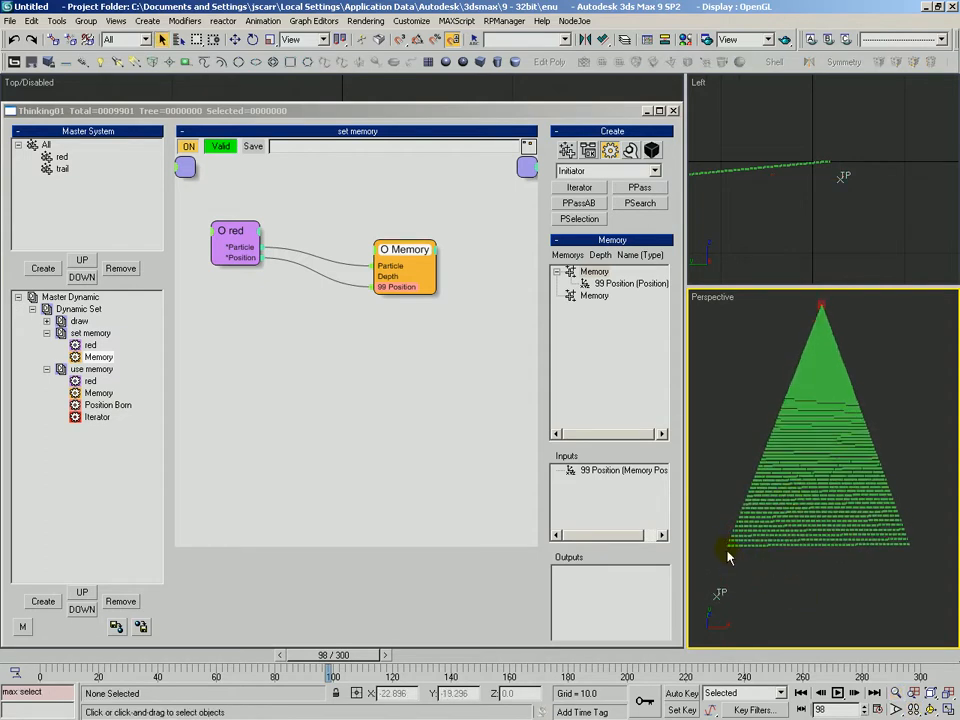
{"action": "middle_click_drag", "start_coordinate": [760, 487], "coordinate": [762, 530]}
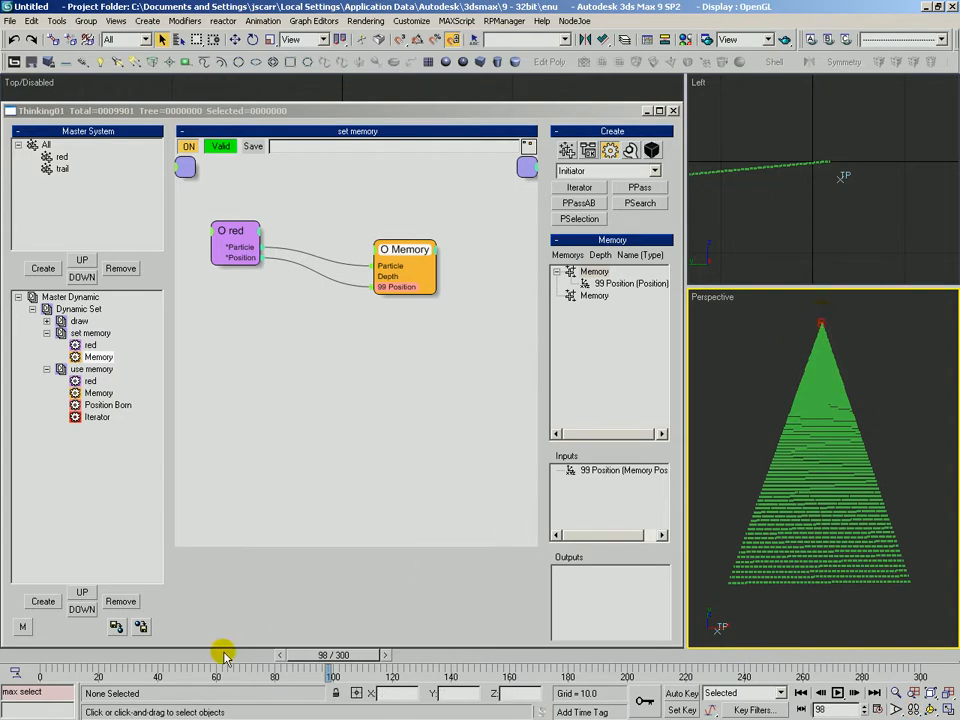
{"action": "left_click_drag", "start_coordinate": [335, 657], "coordinate": [350, 657]}
{"action": "scroll", "coordinate": [770, 563], "scroll_direction": "up", "scroll_amount": 8}
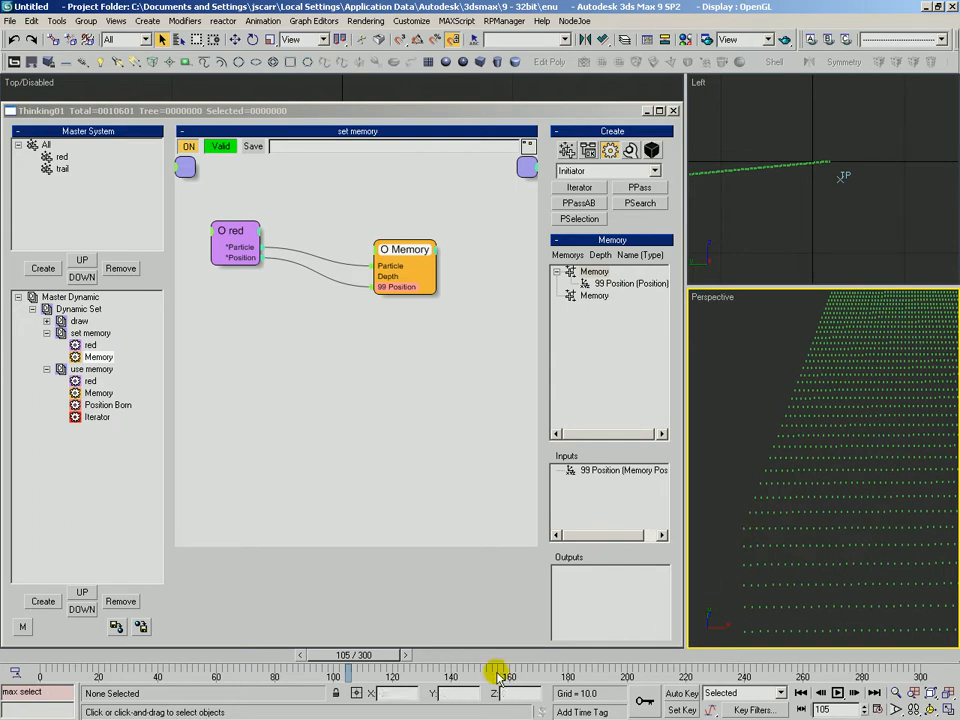
{"action": "left_click", "coordinate": [407, 655]}
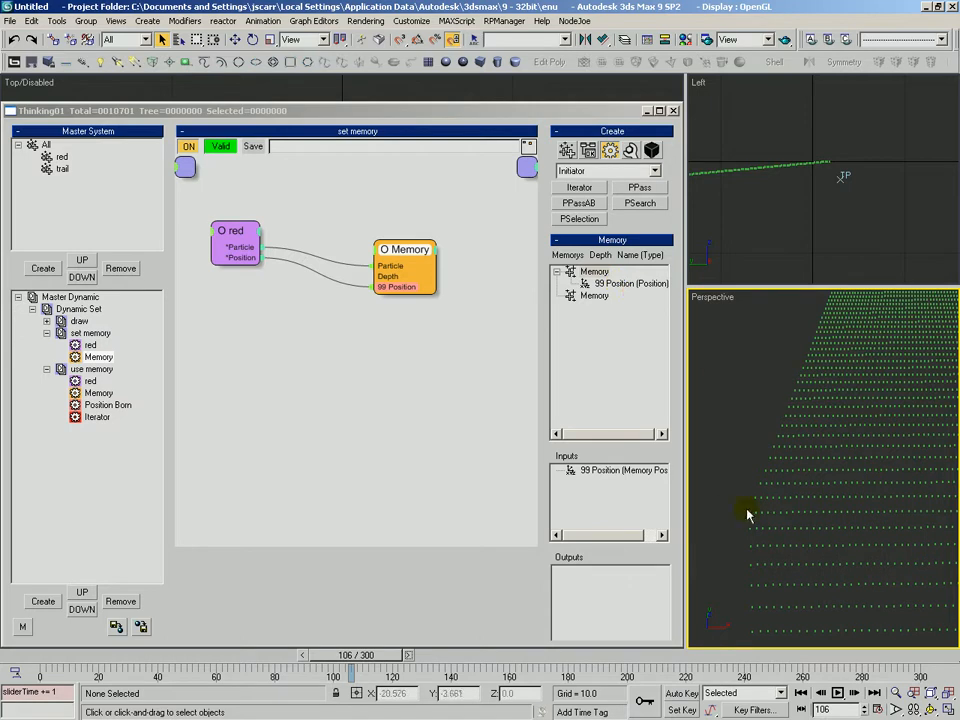
Frame the trail in the perspective view, select the Memory's 99 Position entry and scrub back to frame 49
{"action": "key", "text": "alt+z"}
{"action": "scroll", "coordinate": [724, 555], "scroll_direction": "down", "scroll_amount": 6}
{"action": "middle_click_drag", "start_coordinate": [816, 393], "coordinate": [771, 493]}
{"action": "scroll", "coordinate": [771, 491], "scroll_direction": "down", "scroll_amount": 2}
{"action": "right_click", "coordinate": [769, 484]}
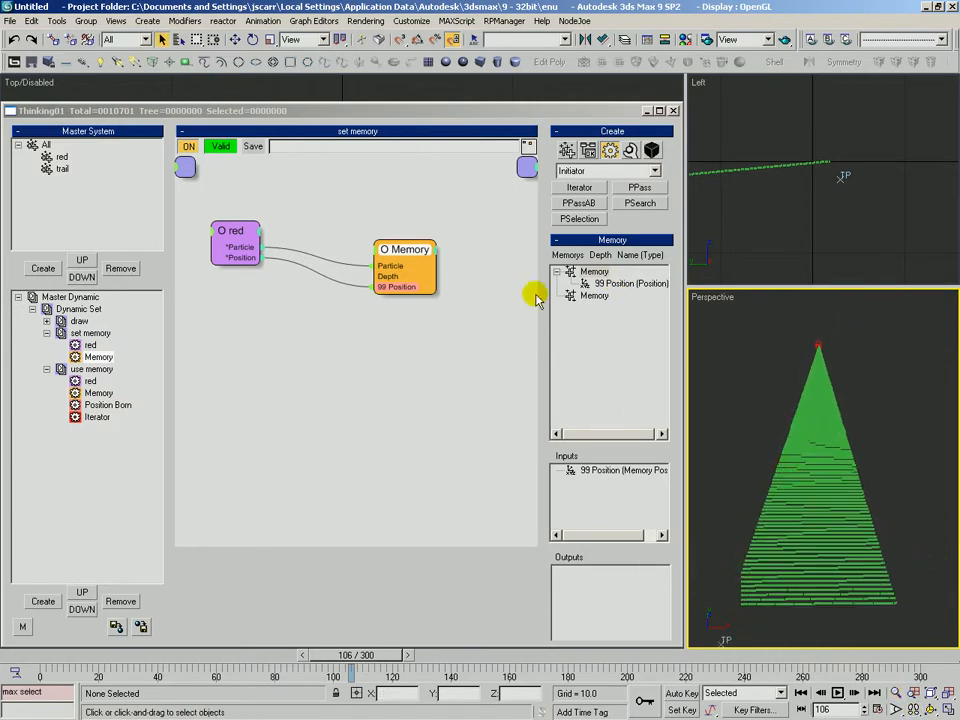
{"action": "left_click", "coordinate": [605, 286]}
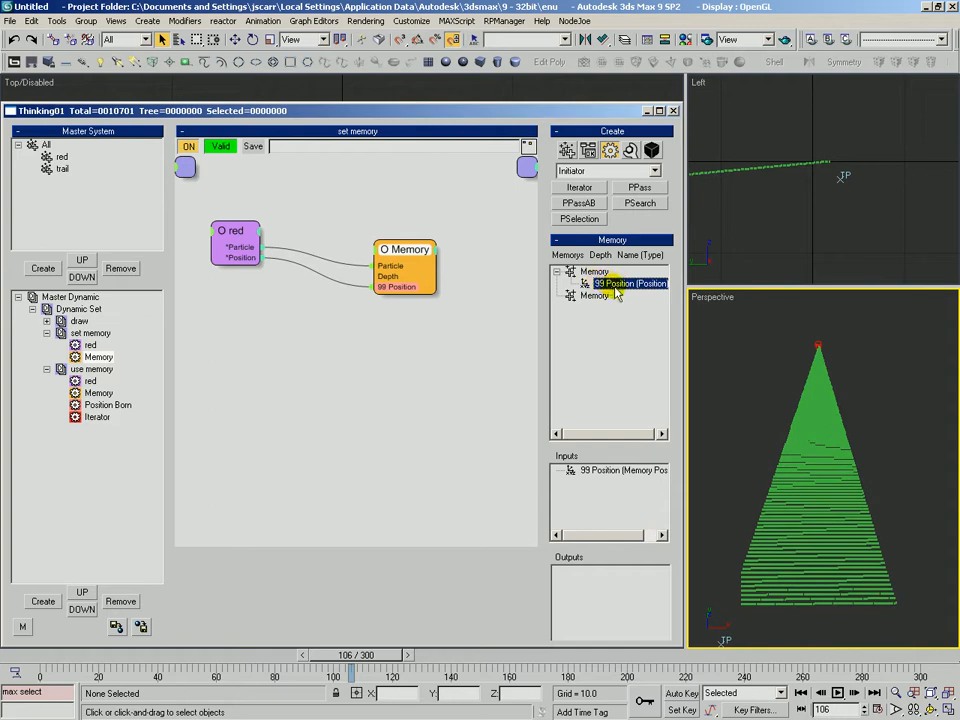
{"action": "left_click_drag", "start_coordinate": [52, 655], "coordinate": [195, 658]}
Rearrange the red and Memory nodes in the set memory graph
{"action": "left_click_drag", "start_coordinate": [402, 251], "coordinate": [407, 247]}
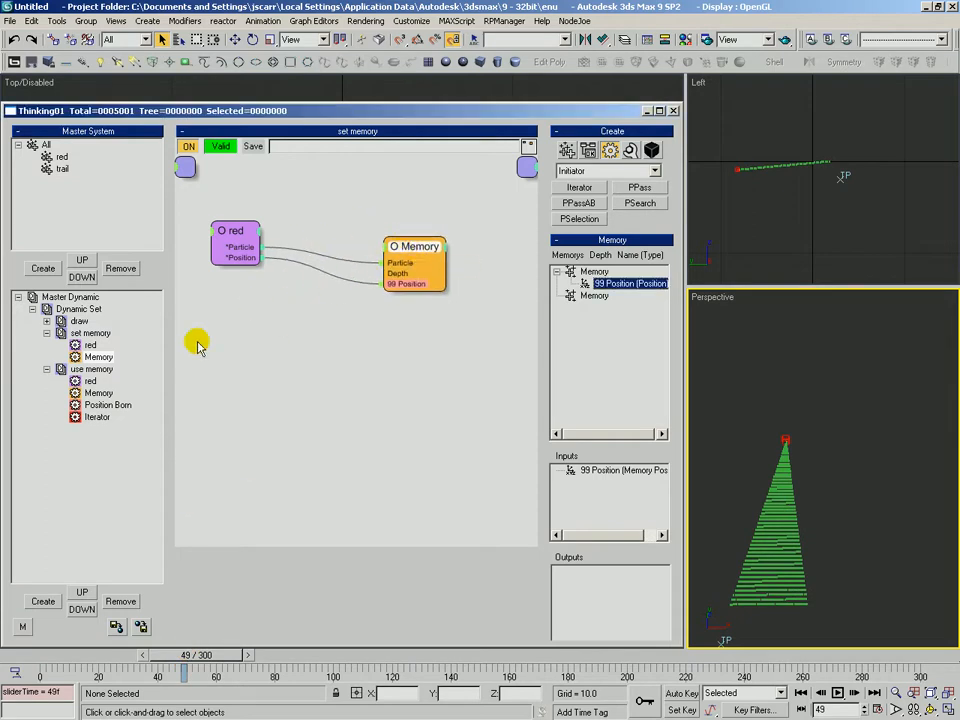
{"action": "left_click", "coordinate": [89, 344]}
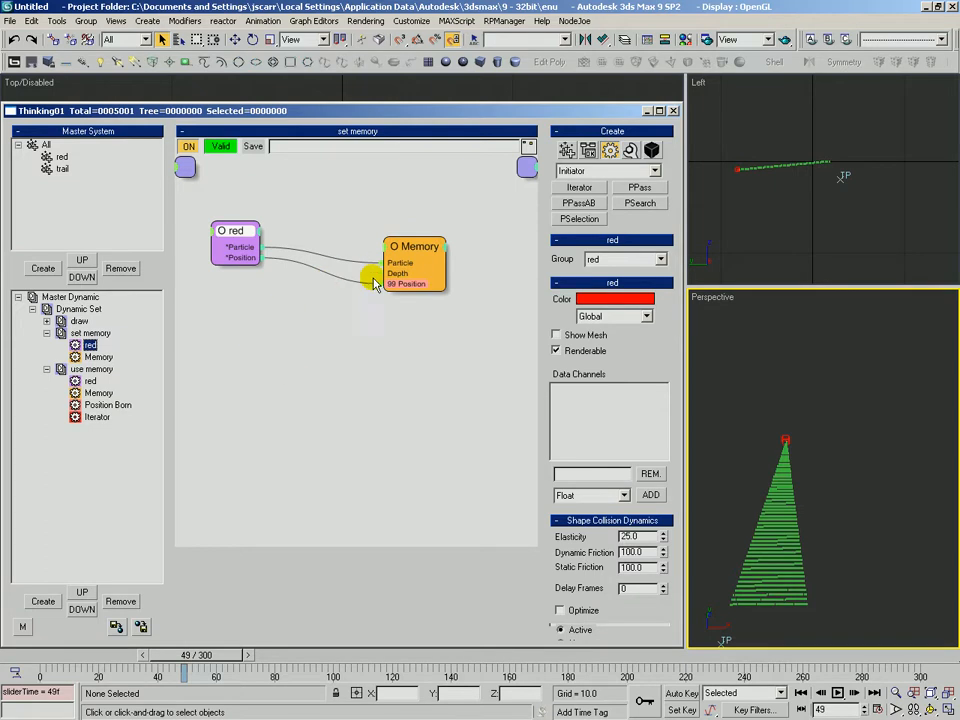
{"action": "left_click_drag", "start_coordinate": [223, 226], "coordinate": [207, 235]}
{"action": "left_click_drag", "start_coordinate": [438, 265], "coordinate": [461, 289]}
{"action": "left_click", "coordinate": [630, 150]}
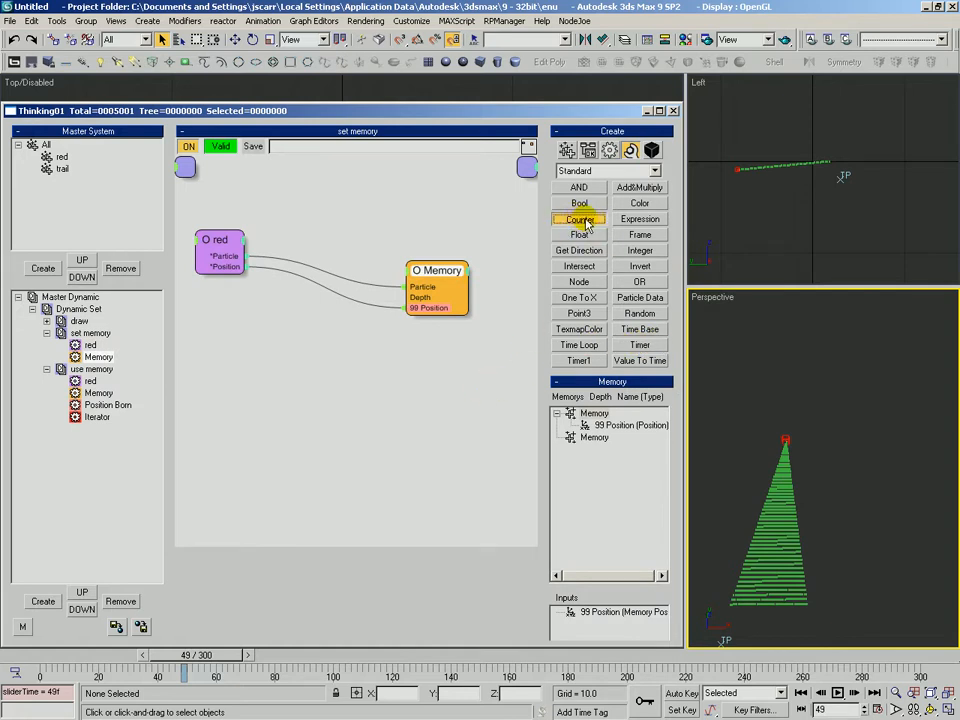
{"action": "left_click", "coordinate": [611, 151]}
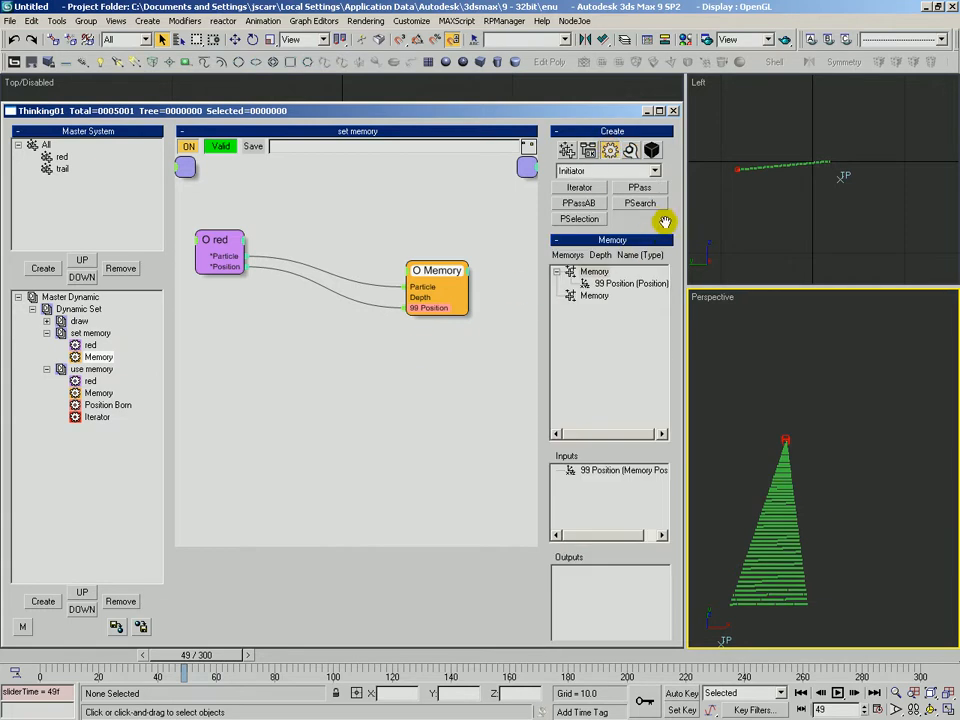
{"action": "left_click_drag", "start_coordinate": [652, 213], "coordinate": [651, 202]}
{"action": "left_click", "coordinate": [401, 199]}
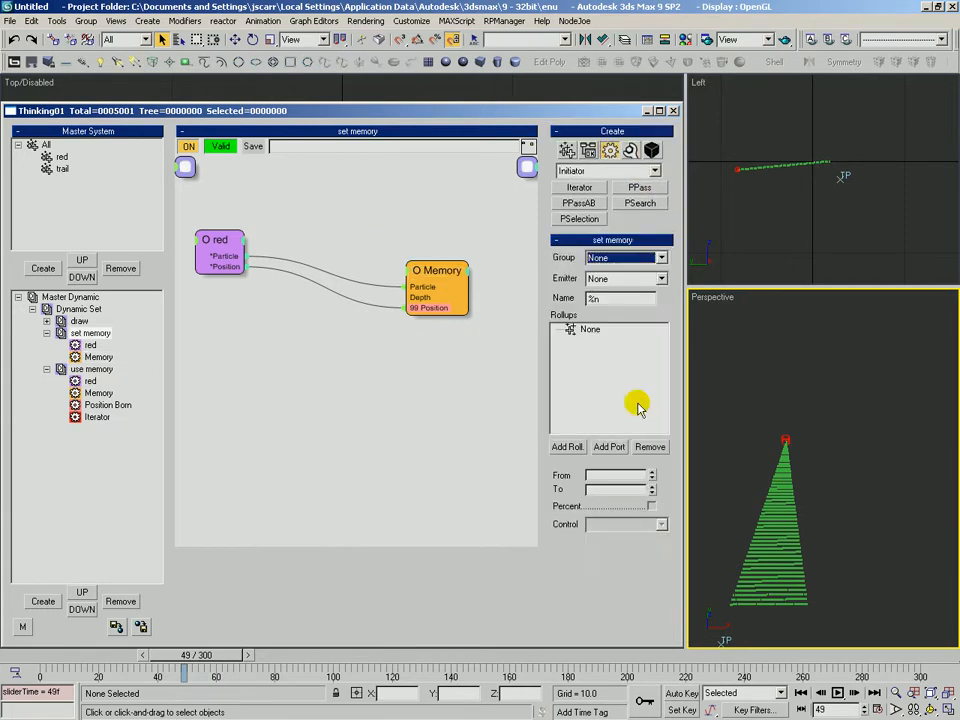
{"action": "mouse_move", "coordinate": [790, 423]}
{"action": "middle_mouse_down"}
{"action": "mouse_move", "coordinate": [795, 386]}
{"action": "mouse_move", "coordinate": [789, 409]}
{"action": "middle_mouse_up"}
{"action": "middle_click_drag", "start_coordinate": [778, 518], "coordinate": [807, 425], "text": "ctrl+alt"}
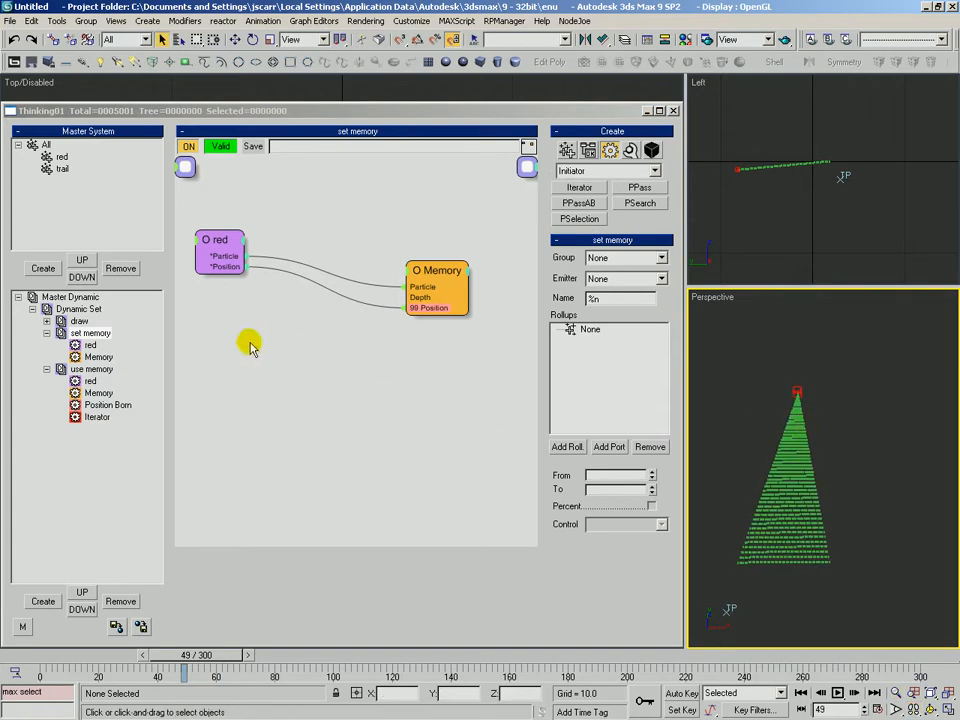
Add a Size memory entry with depth 0 to the Memory operator in the set memory group
{"action": "left_click", "coordinate": [90, 345]}
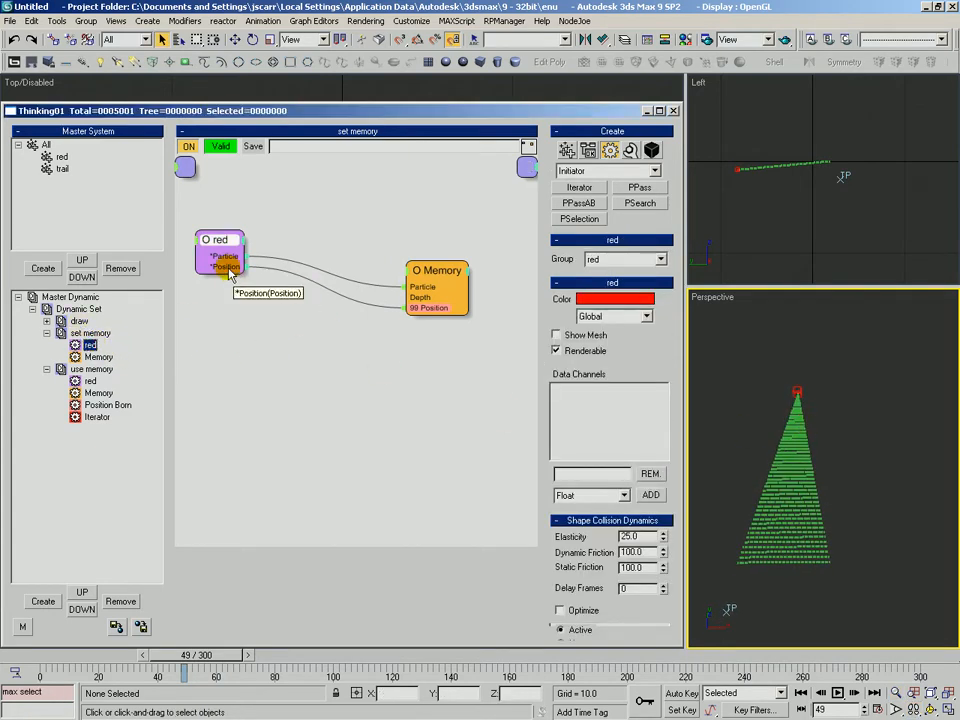
{"action": "left_click_drag", "start_coordinate": [448, 276], "coordinate": [431, 264]}
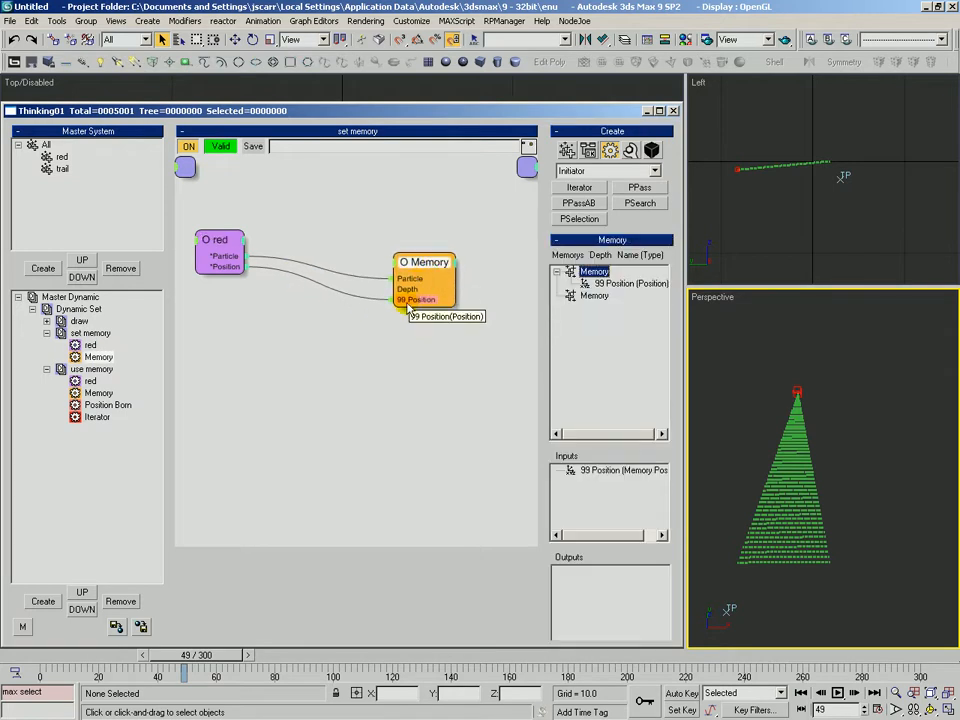
{"action": "left_click", "coordinate": [612, 285]}
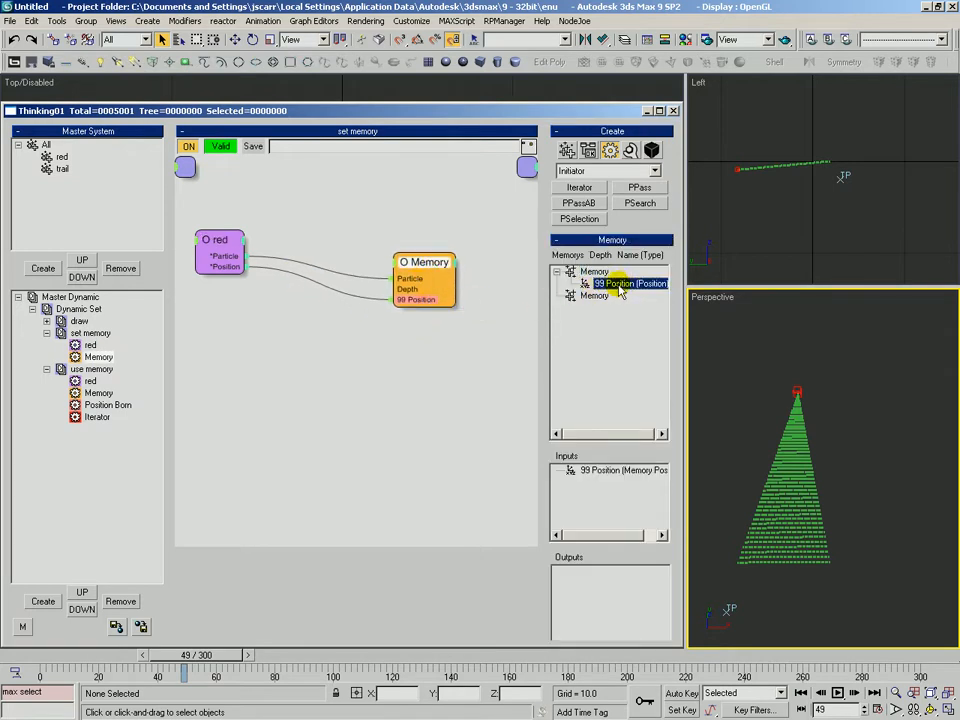
{"action": "left_click", "coordinate": [605, 284]}
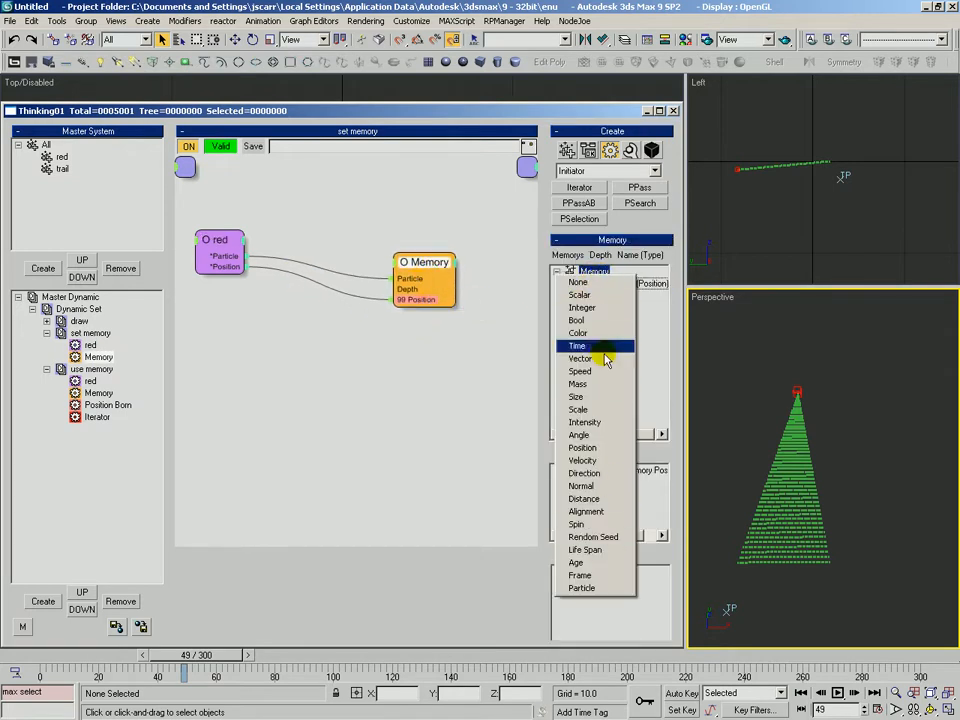
{"action": "left_click", "coordinate": [581, 397]}
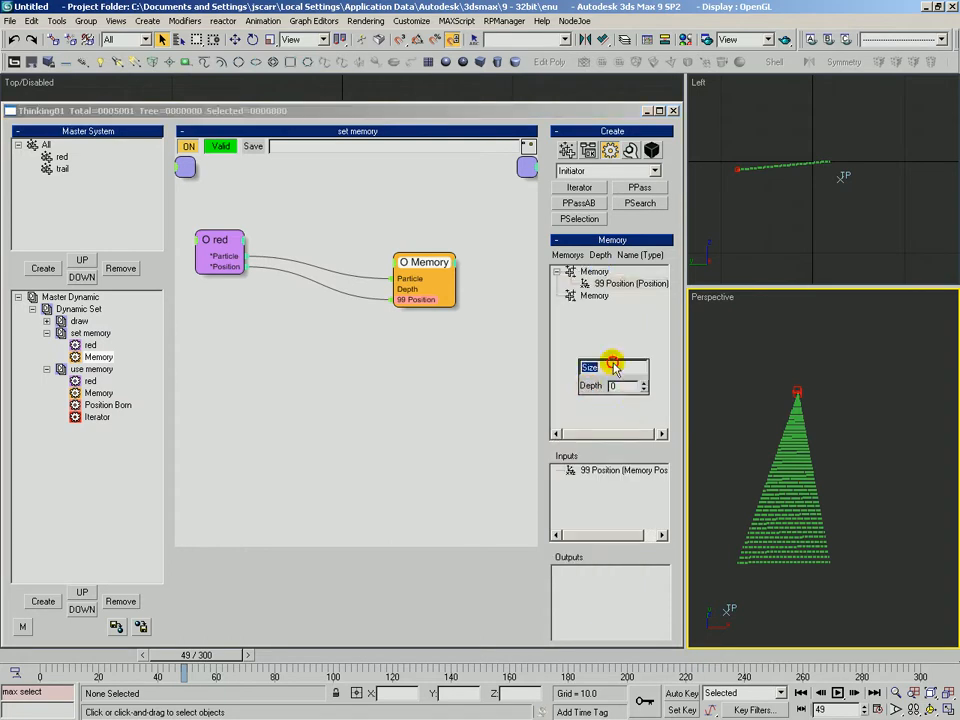
{"action": "left_click", "coordinate": [627, 388]}
{"action": "type", "text": "1"}
{"action": "left_click_drag", "start_coordinate": [644, 389], "coordinate": [648, 156]}
{"action": "double_click", "coordinate": [620, 386]}
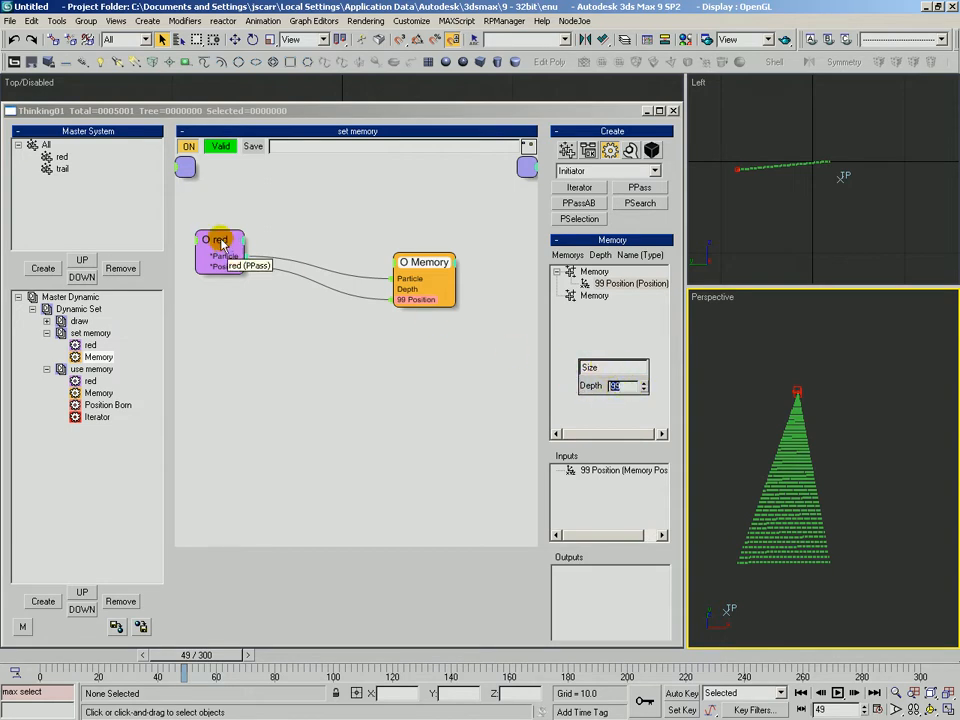
{"action": "right_click", "coordinate": [643, 390]}
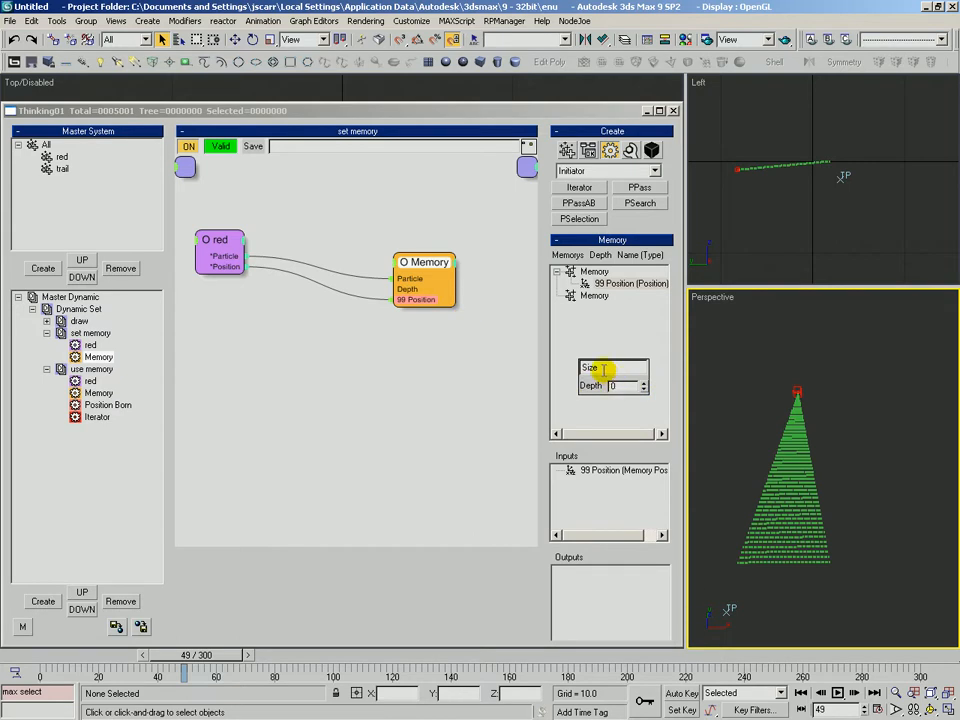
{"action": "left_click_drag", "start_coordinate": [645, 388], "coordinate": [586, 368]}
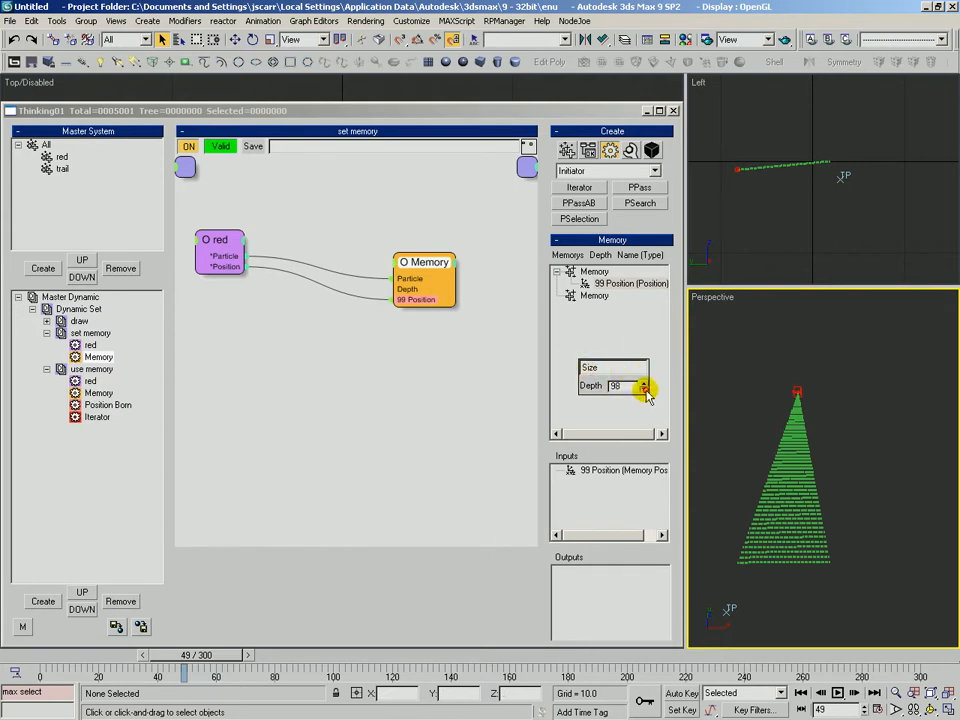
{"action": "left_click", "coordinate": [613, 367]}
{"action": "left_click", "coordinate": [379, 429]}
Open the use memory group and rearrange its red, Memory and Iterator nodes
{"action": "left_click", "coordinate": [91, 369]}
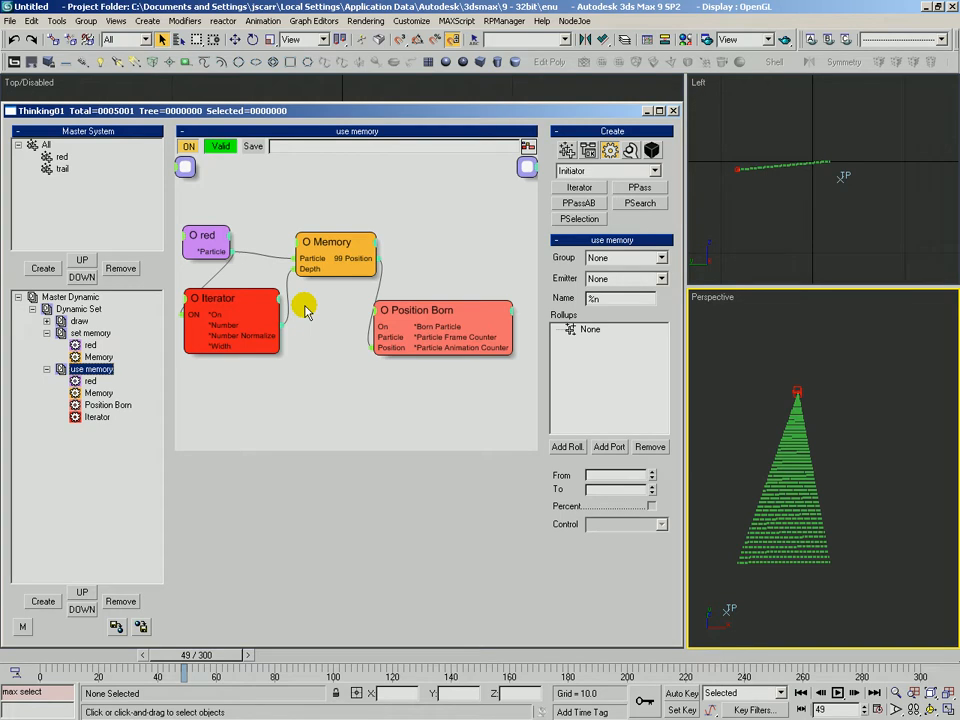
{"action": "left_click_drag", "start_coordinate": [205, 239], "coordinate": [208, 230]}
{"action": "left_click_drag", "start_coordinate": [330, 248], "coordinate": [338, 249]}
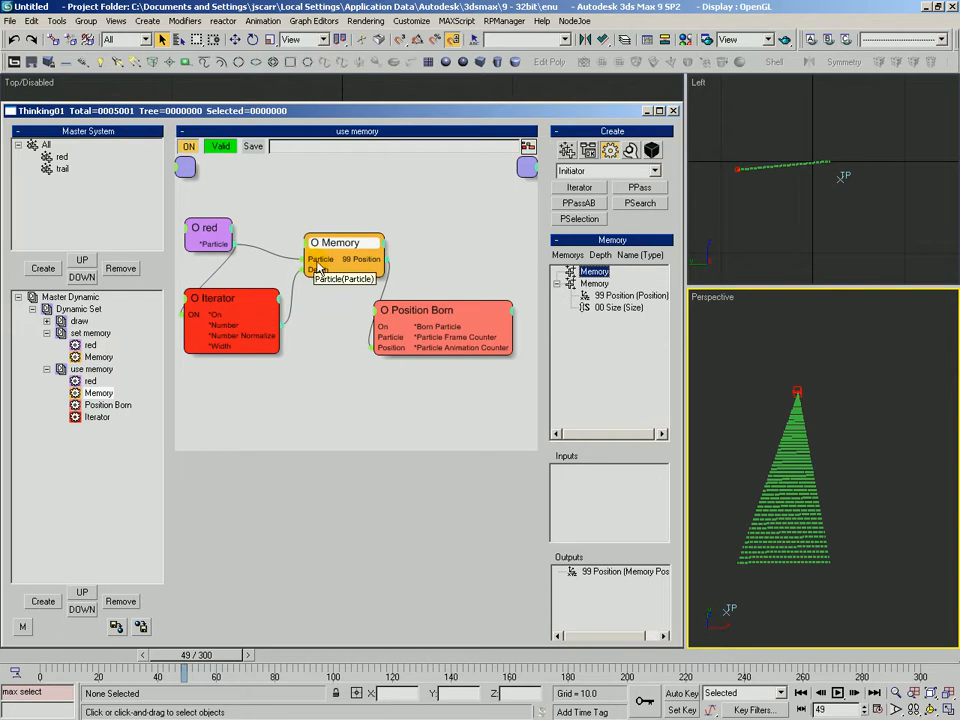
{"action": "left_click_drag", "start_coordinate": [235, 307], "coordinate": [237, 291]}
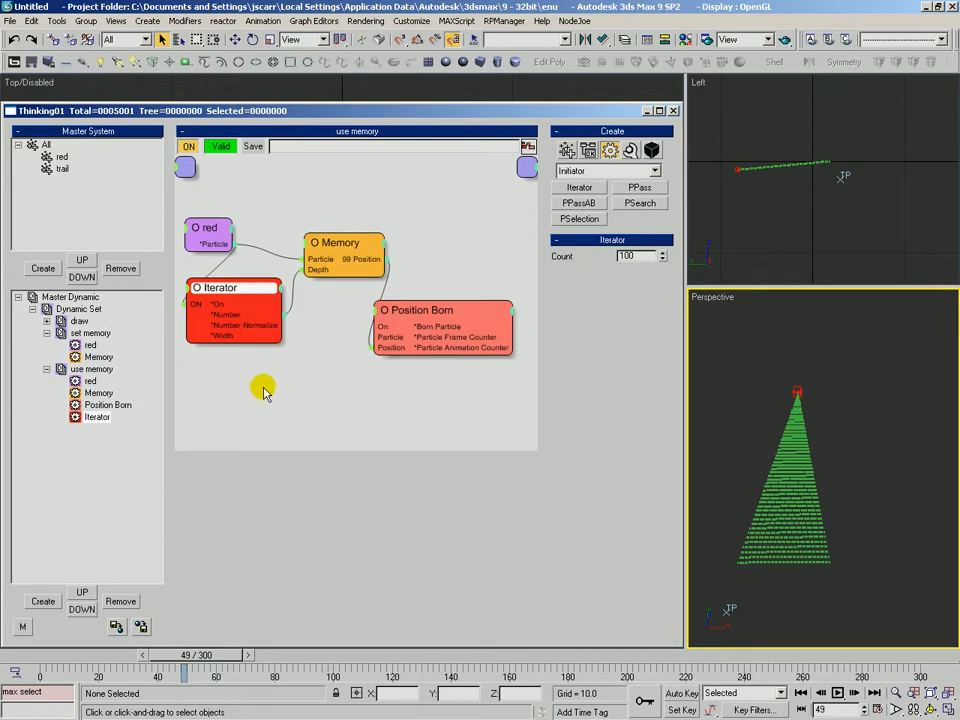
{"action": "left_click_drag", "start_coordinate": [229, 303], "coordinate": [230, 300]}
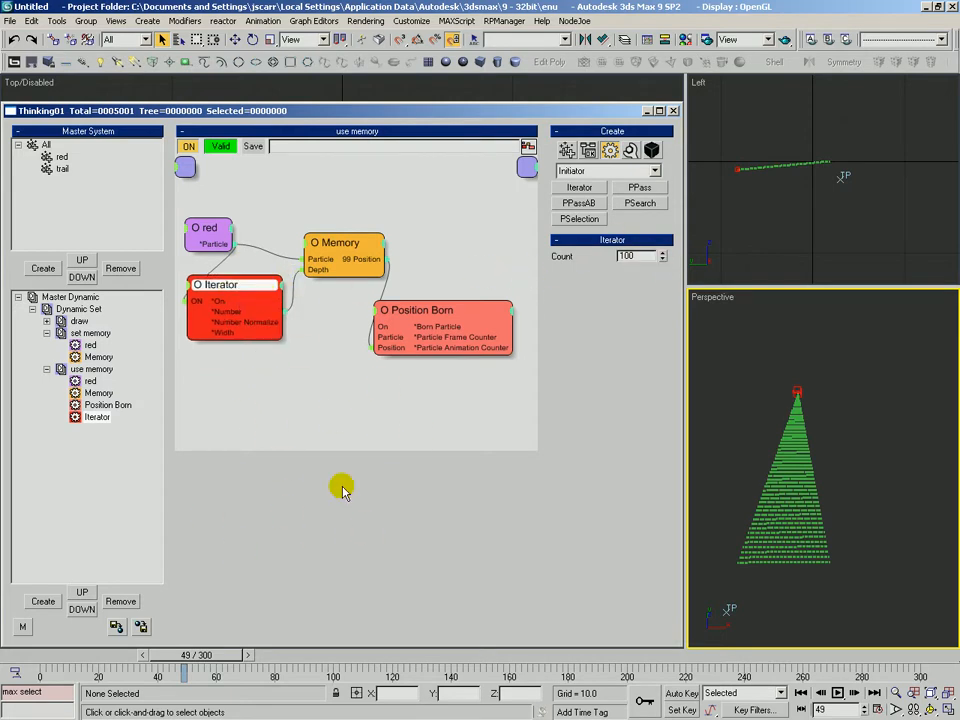
{"action": "left_click", "coordinate": [390, 435]}
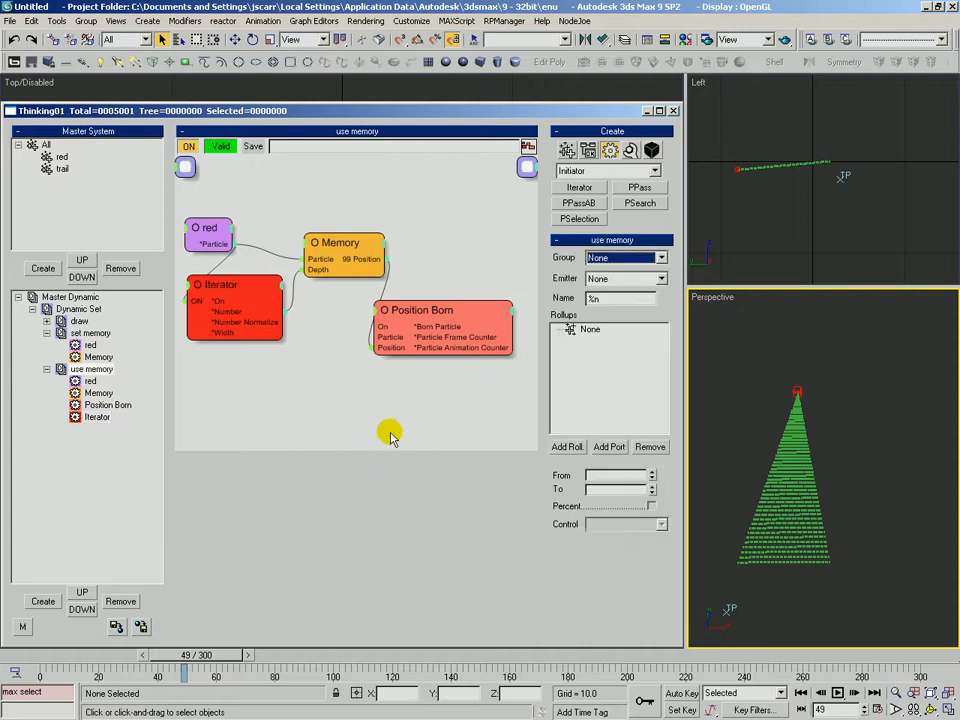